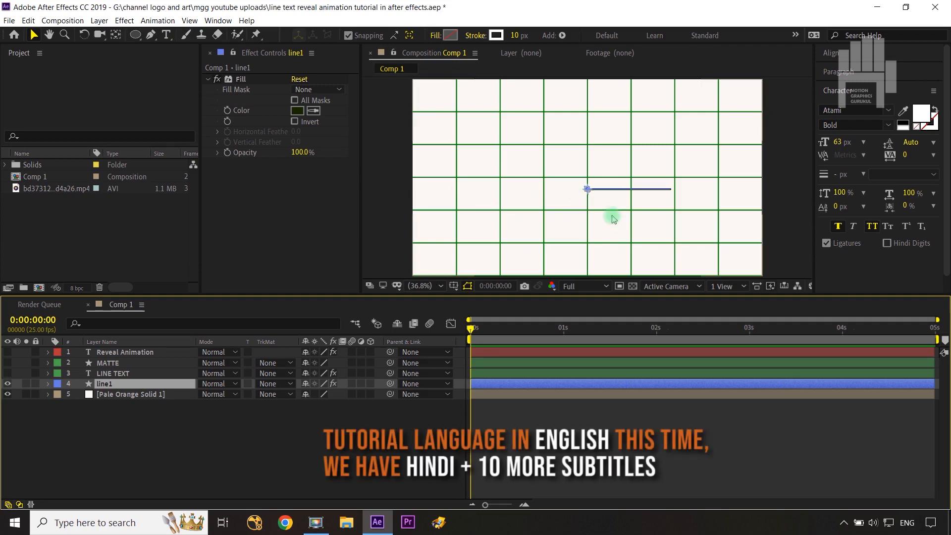
# Step: Add a Trim Paths operator to the contents of the line1 shape layer and expand its properties
pyautogui.press('/')
pyautogui.press('.')
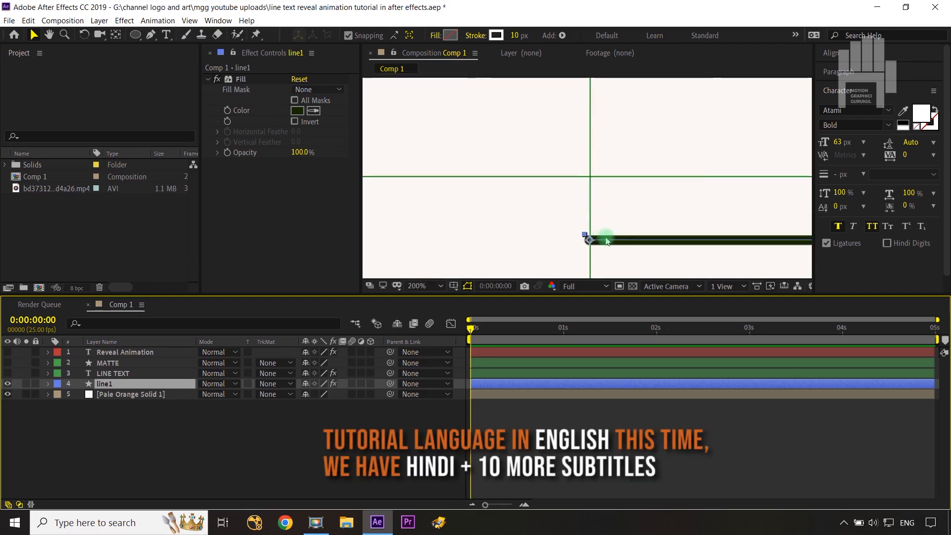
pyautogui.moveTo(626, 255); pyautogui.dragTo(605, 201)
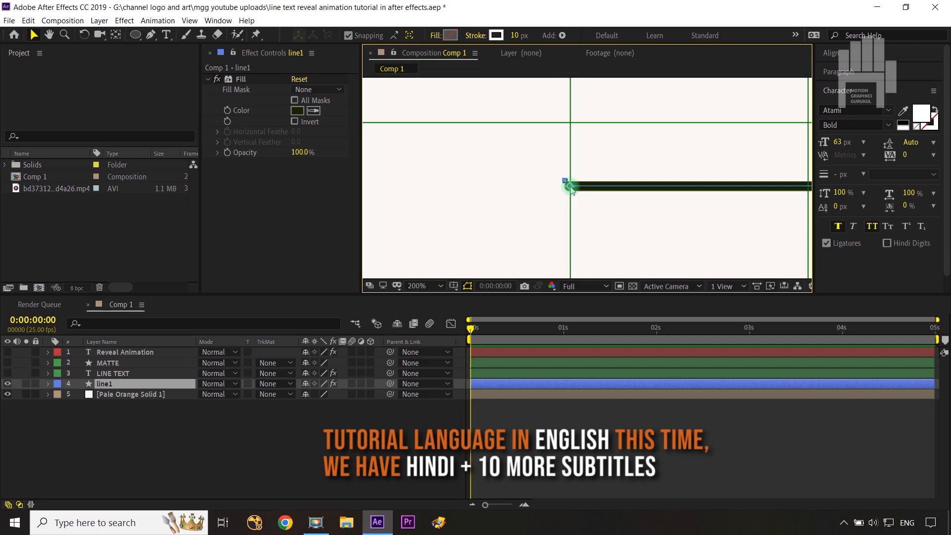
pyautogui.hotkey('shift', '/')
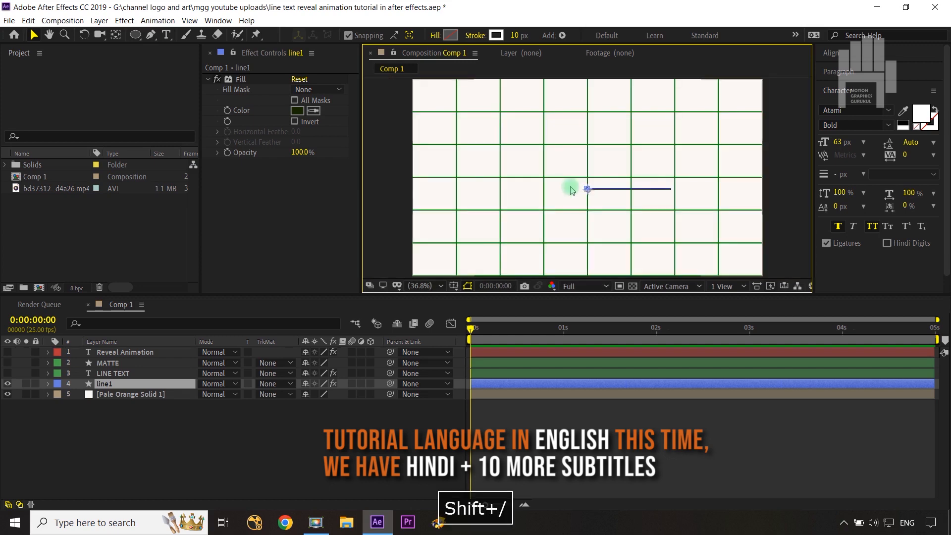
pyautogui.click(141, 384)
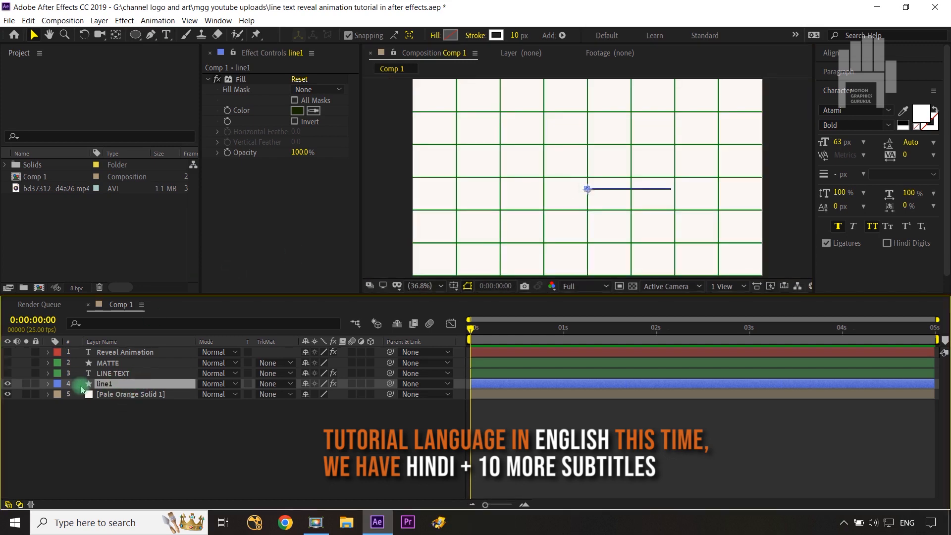
pyautogui.click(48, 384)
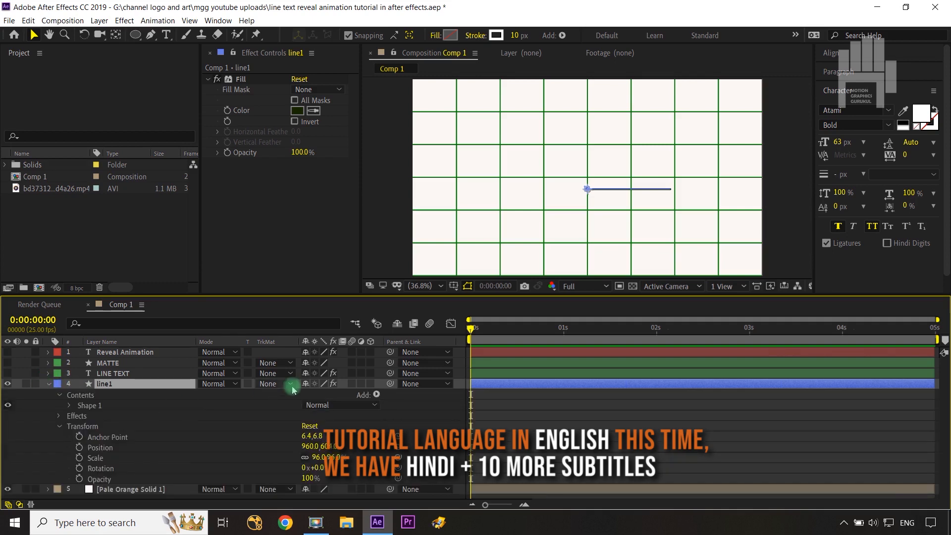
pyautogui.click(377, 396)
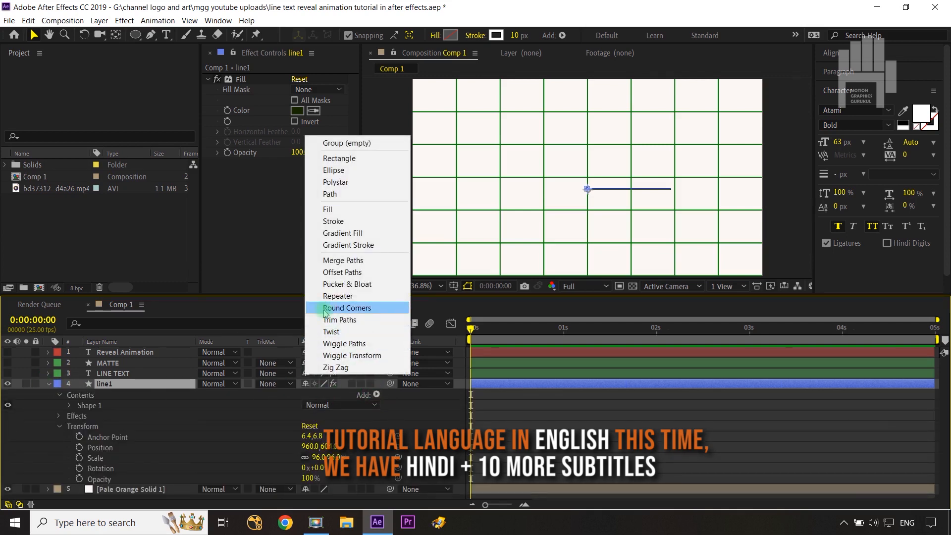
pyautogui.click(334, 322)
pyautogui.click(69, 417)
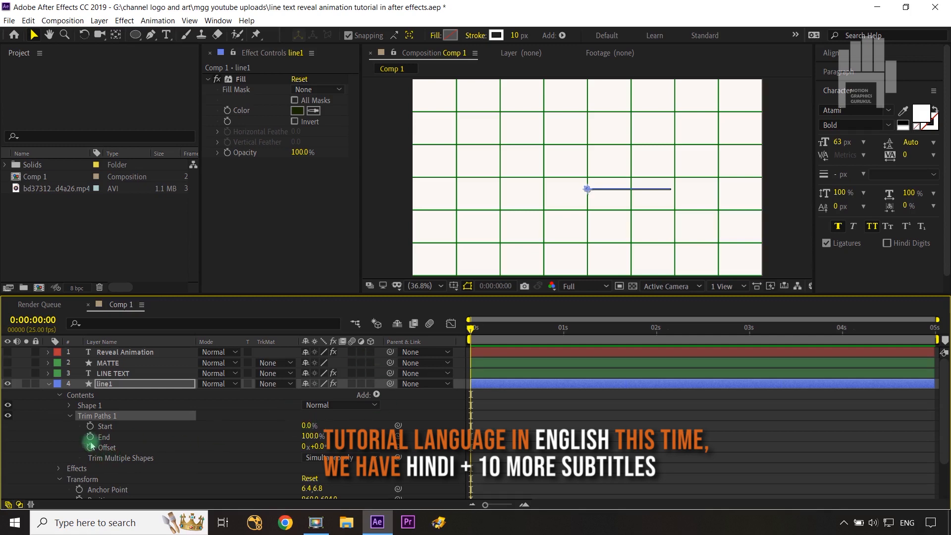
# Step: Keyframe the Trim Paths End of line1 at 0% on 0:00:00:00 and 100% on 0:00:00:20
pyautogui.click(90, 437)
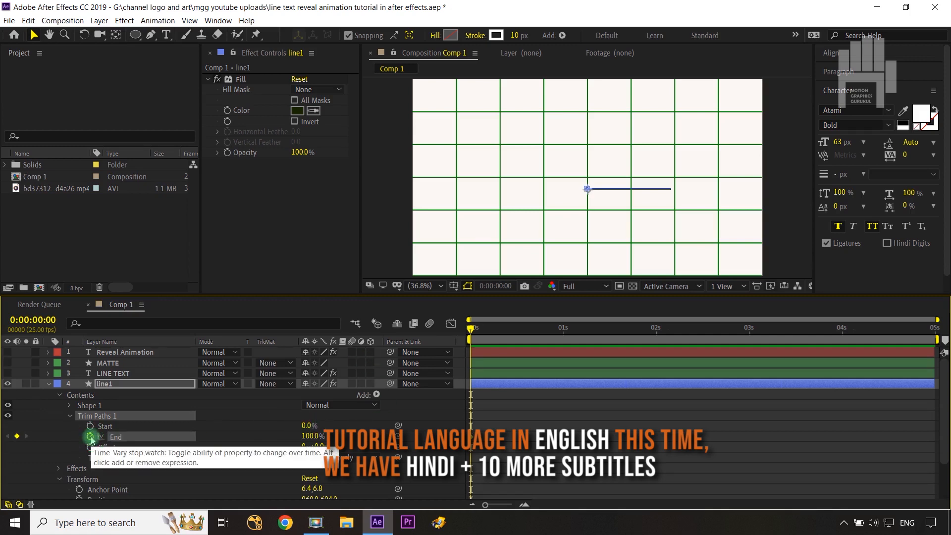
pyautogui.hotkey('shift', 'pagedown')
pyautogui.hotkey('shift', 'pagedown')
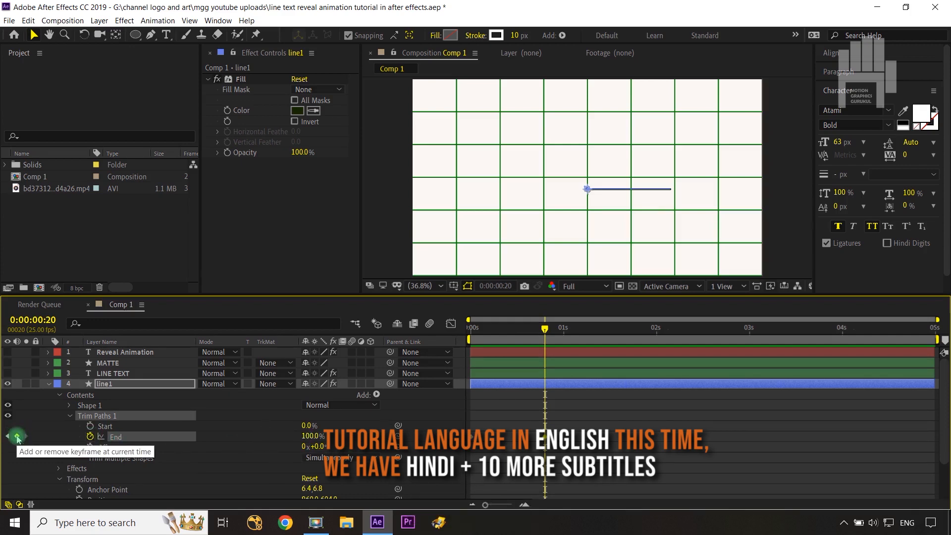
pyautogui.click(17, 436)
pyautogui.press('Home')
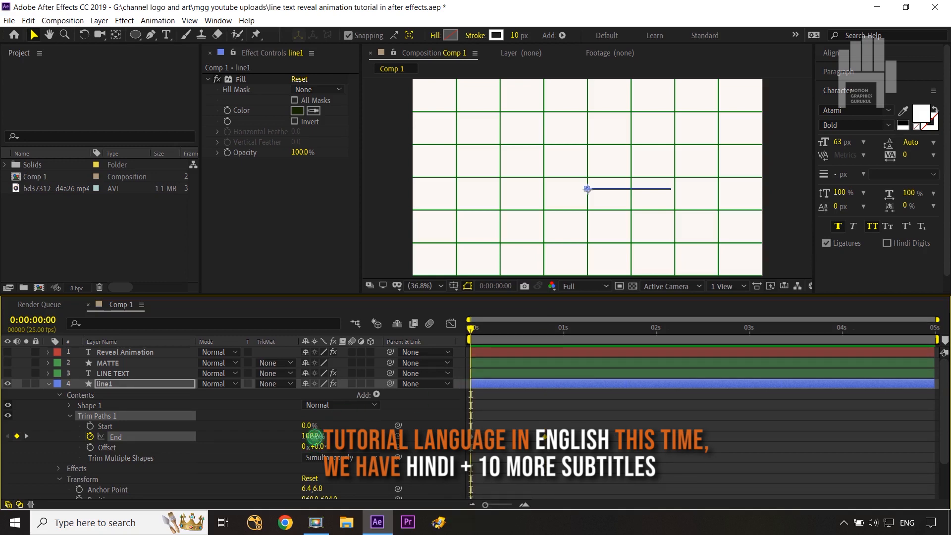
pyautogui.moveTo(313, 436); pyautogui.dragTo(213, 438)
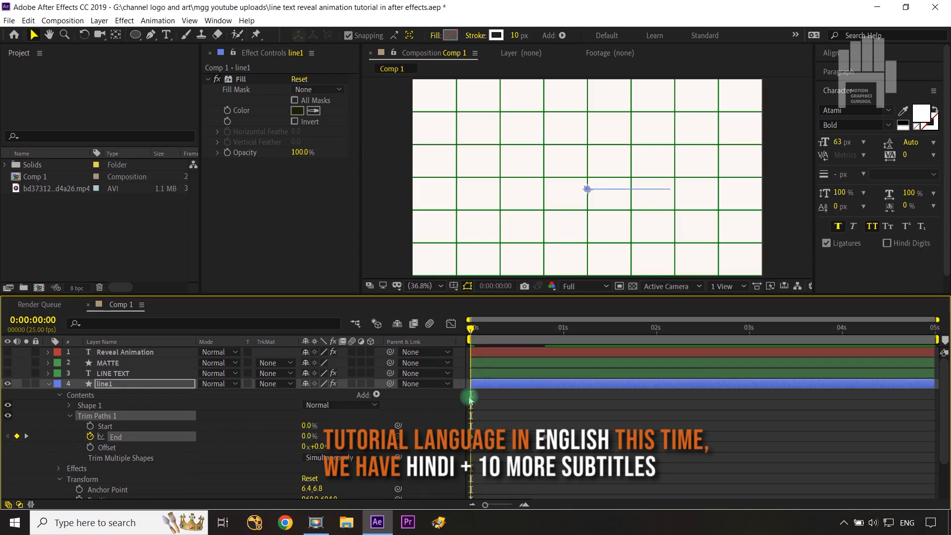
# Step: Keyframe line1's Position at 486, 604 on 0:00:00:00 and at its current place on 0:00:00:20
pyautogui.click(130, 389)
pyautogui.press('p')
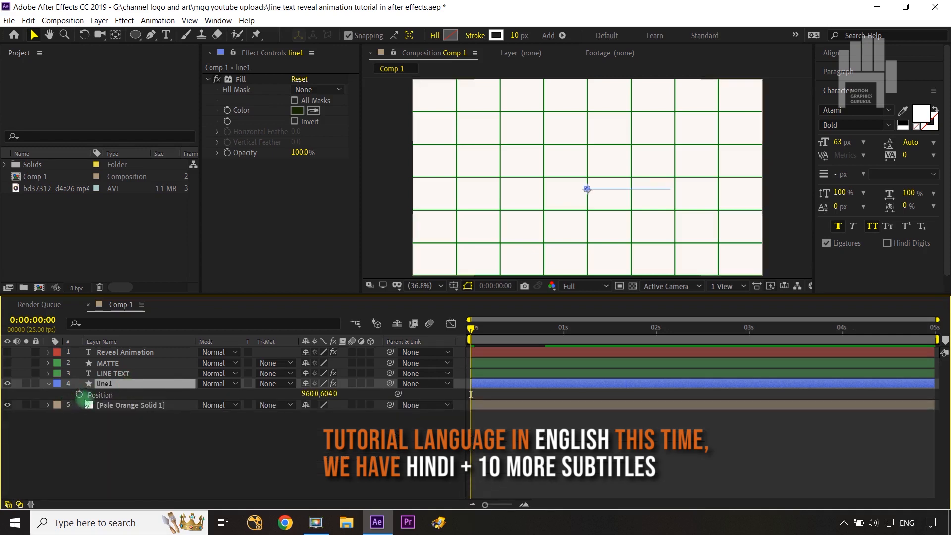
pyautogui.click(79, 395)
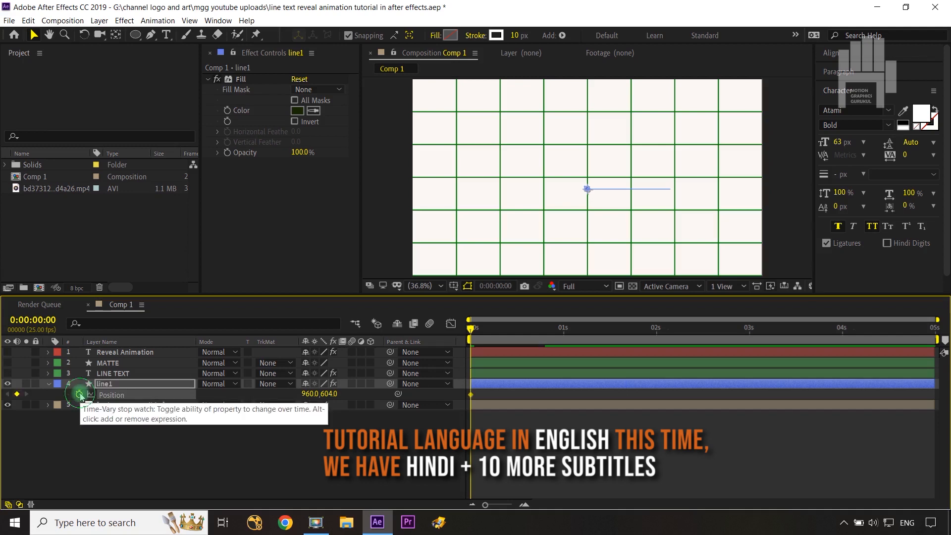
pyautogui.hotkey('shift', 'pagedown')
pyautogui.hotkey('shift', 'pagedown')
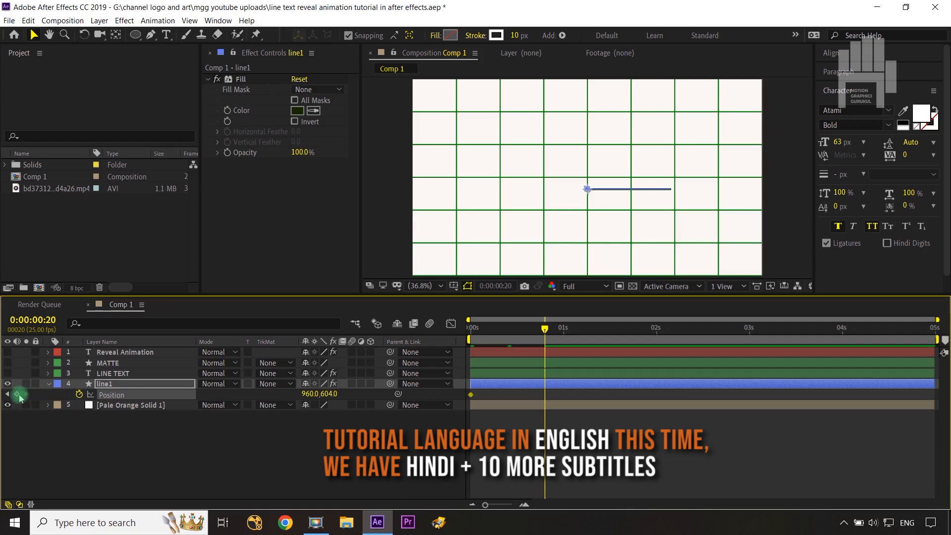
pyautogui.click(17, 395)
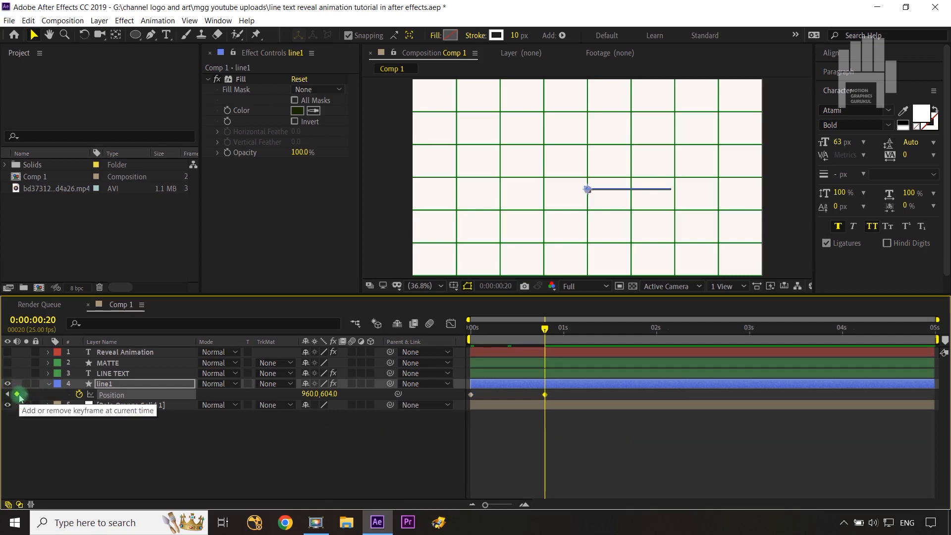
pyautogui.press('Home')
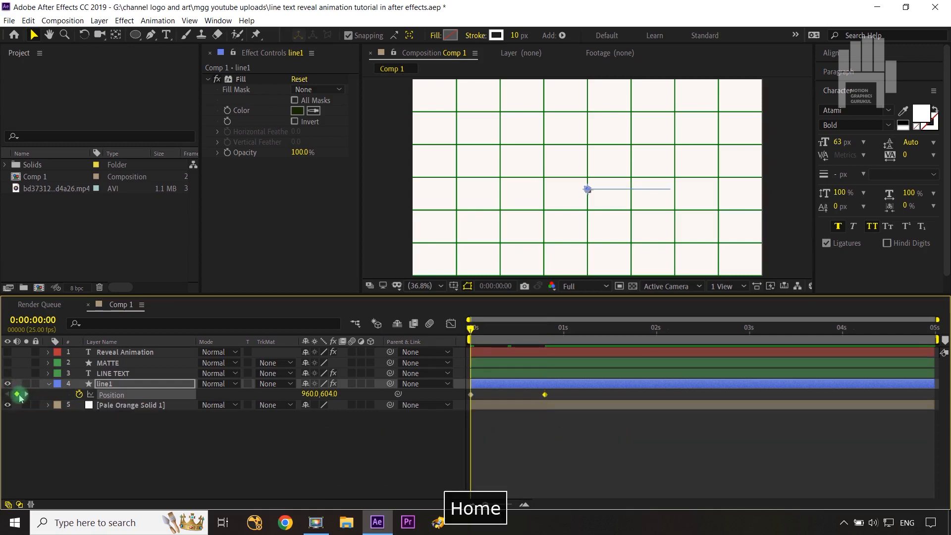
pyautogui.moveTo(317, 394); pyautogui.dragTo(26, 406)
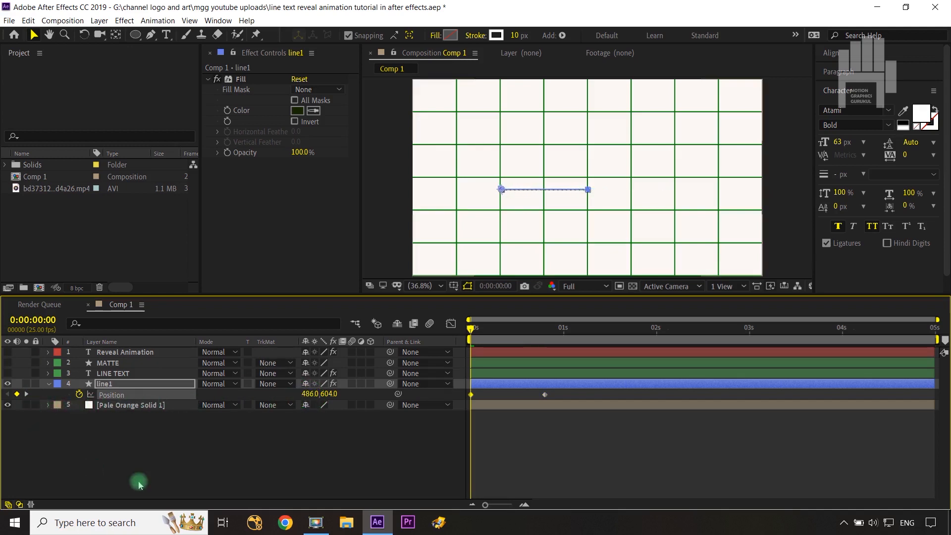
# Step: Reveal all of line1's keyframes and apply Easy Ease to the End and Position keyframes
pyautogui.click(147, 384)
pyautogui.press('u')
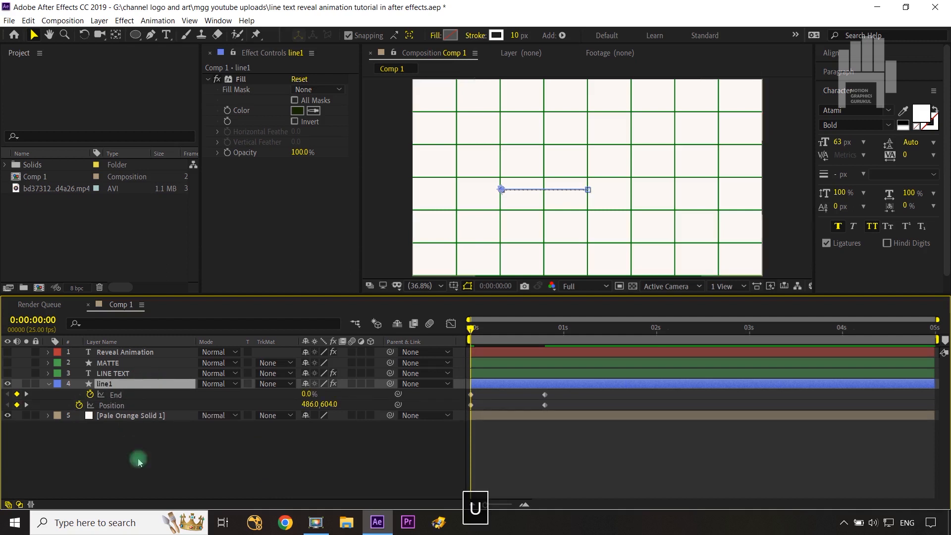
pyautogui.moveTo(556, 398); pyautogui.dragTo(464, 419)
pyautogui.press('F9')
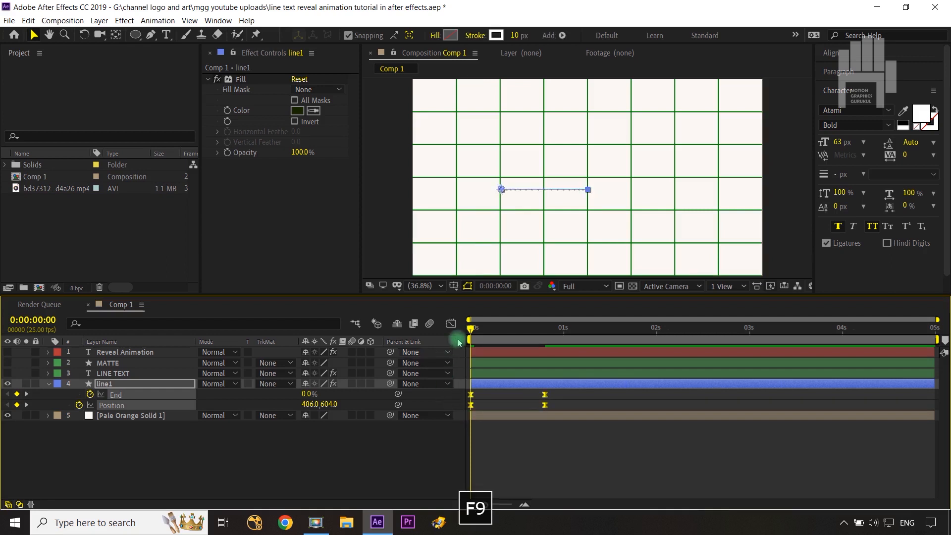
# Step: Lengthen the incoming ease of line1's last End and Position keyframes in the speed graph so the speed peaks early
pyautogui.click(451, 324)
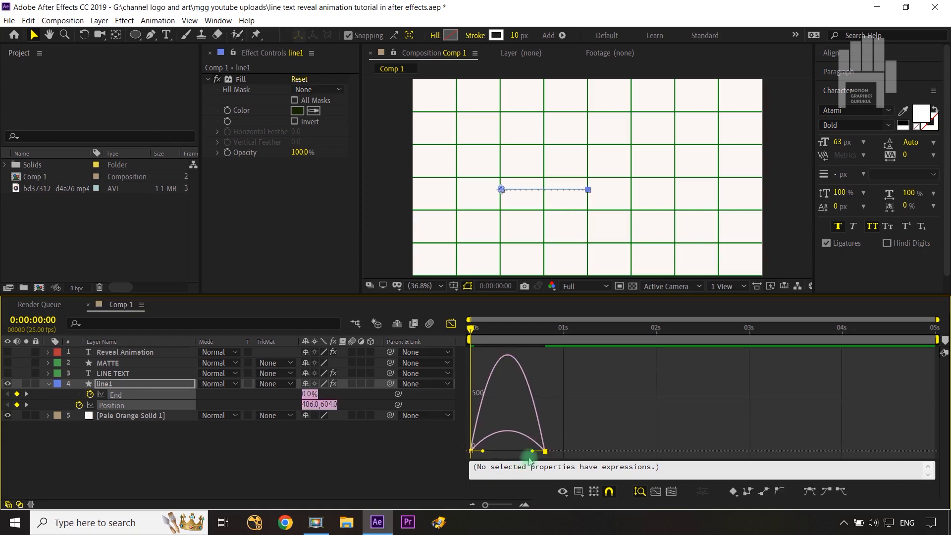
pyautogui.moveTo(534, 451); pyautogui.dragTo(508, 451)
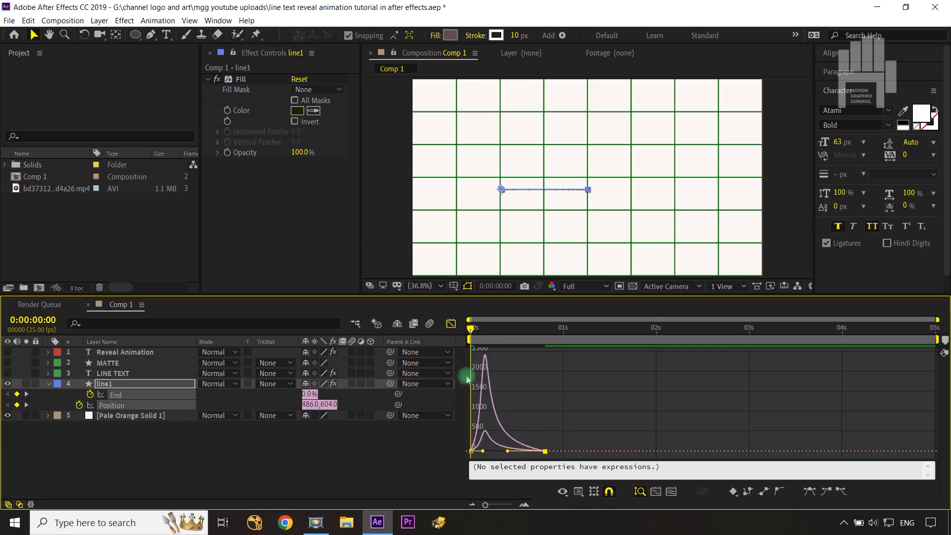
pyautogui.click(452, 324)
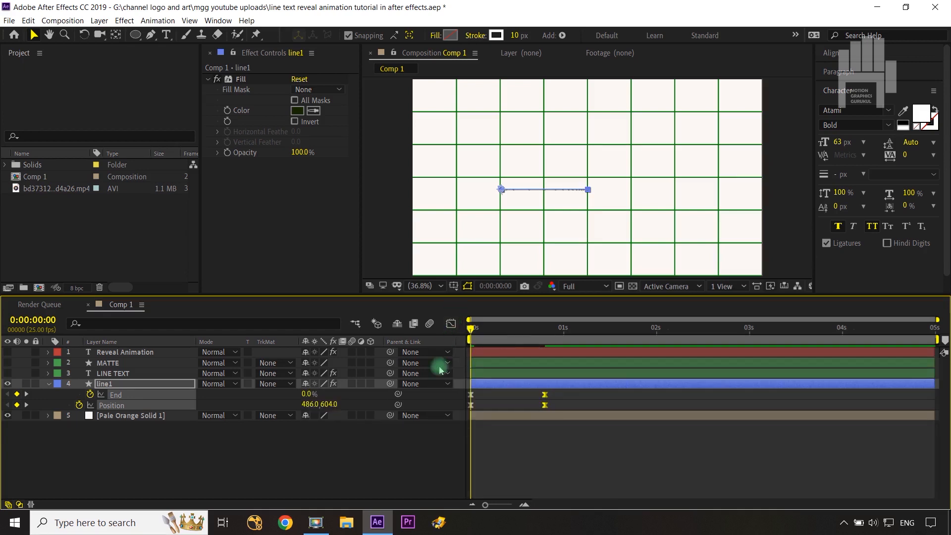
pyautogui.click(318, 468)
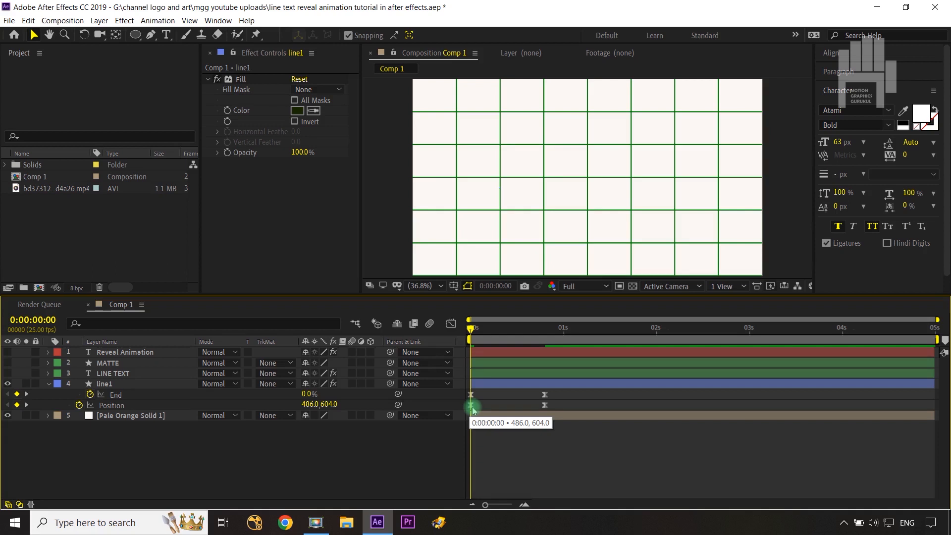
# Step: Move line1's first Position keyframe to 0:00:00:05
pyautogui.hotkey('ctrl', 'Right')
pyautogui.hotkey('ctrl', 'Right')
pyautogui.hotkey('ctrl', 'Right')
pyautogui.hotkey('ctrl', 'Right')
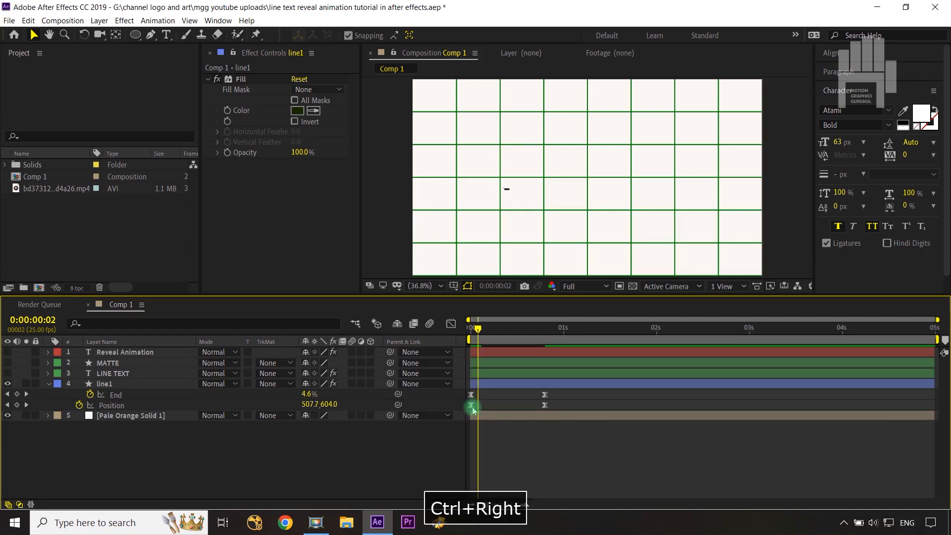
pyautogui.hotkey('ctrl', 'Right')
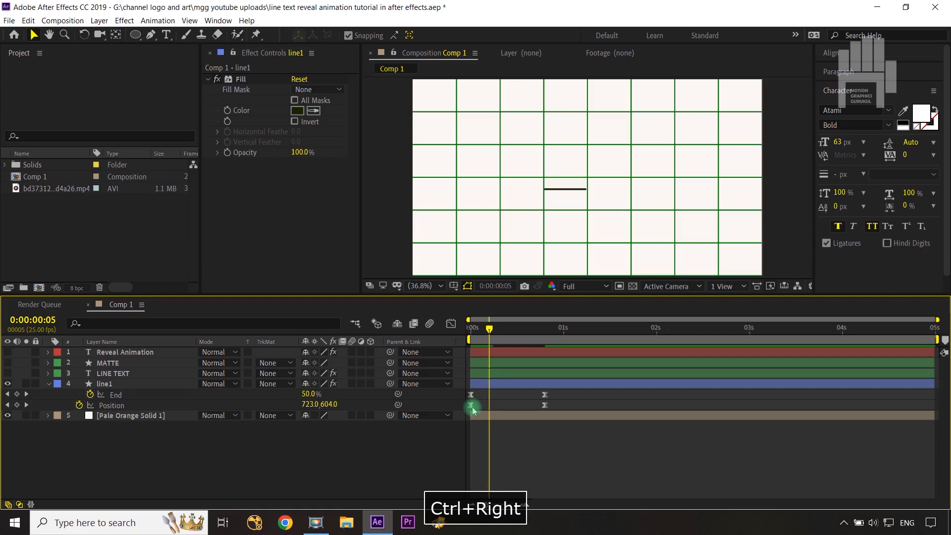
pyautogui.click(472, 406)
pyautogui.moveTo(472, 407); pyautogui.dragTo(489, 408)
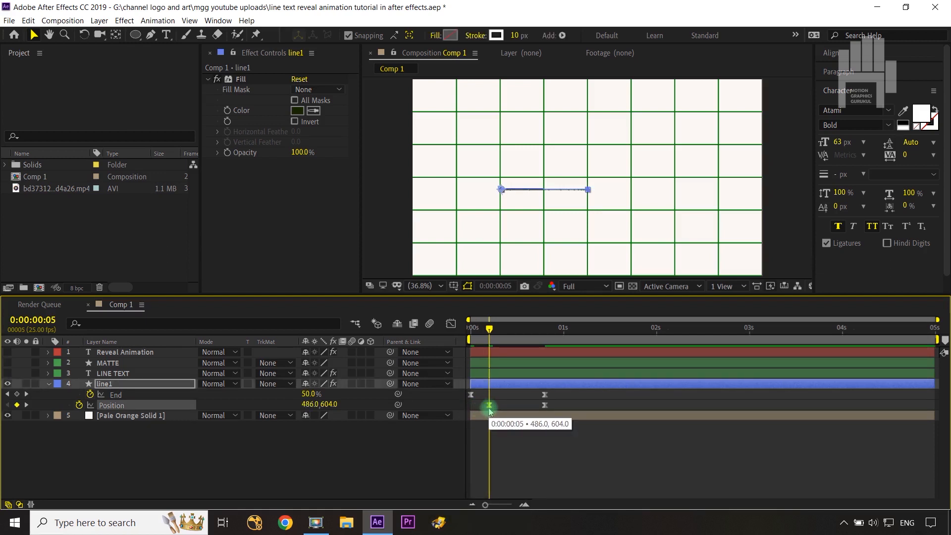
pyautogui.moveTo(489, 409); pyautogui.dragTo(490, 409)
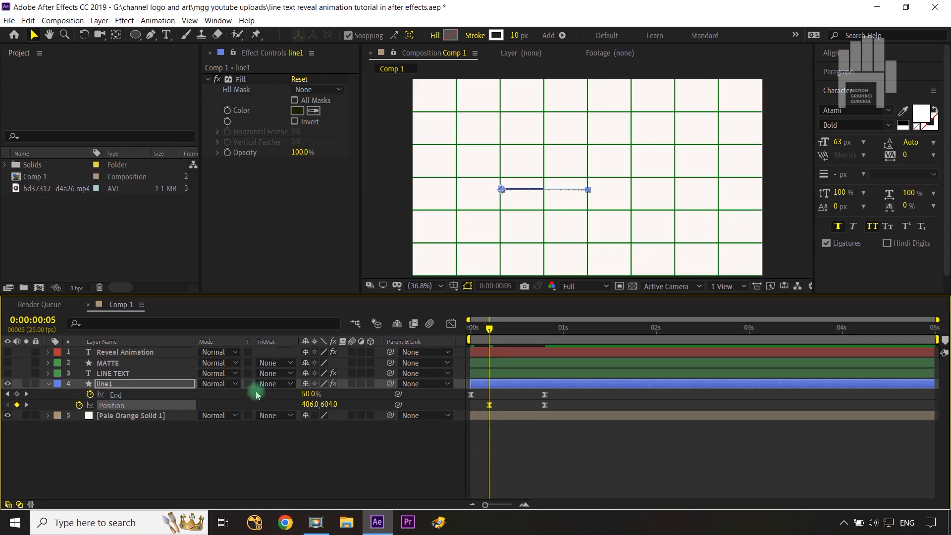
# Step: Hide the proportional grid overlay in the composition view
pyautogui.click(454, 286)
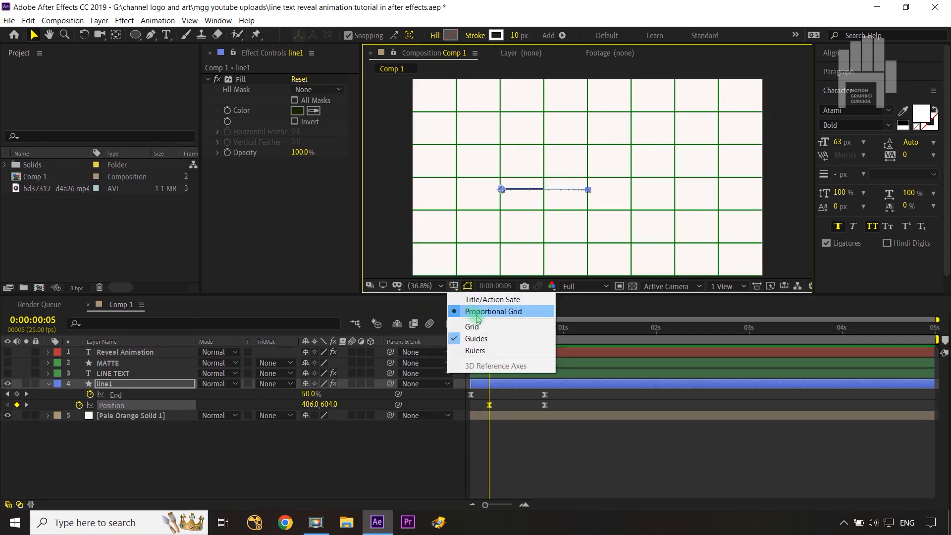
pyautogui.click(461, 310)
pyautogui.click(312, 487)
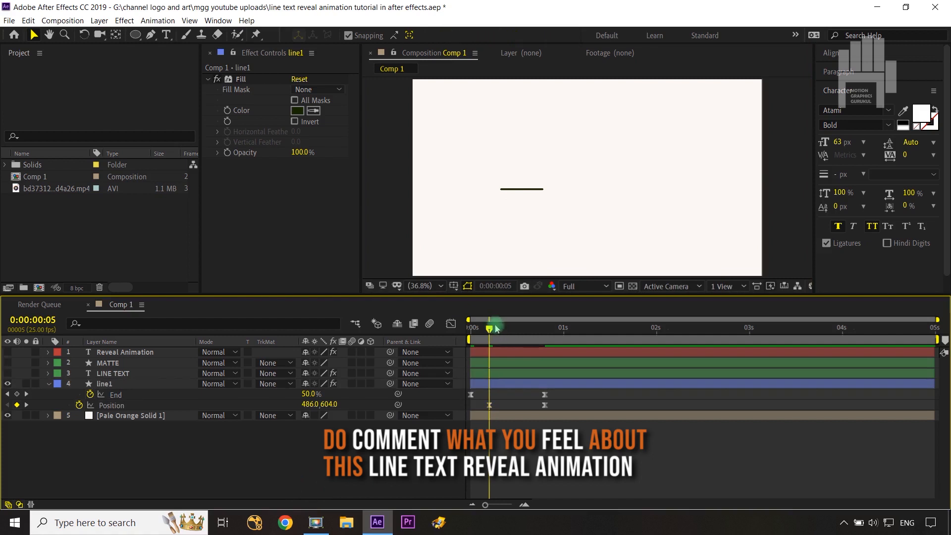
# Step: Preview the line animation up to 0:00:00:20 and duplicate the line1 layer
pyautogui.moveTo(482, 327); pyautogui.dragTo(543, 331)
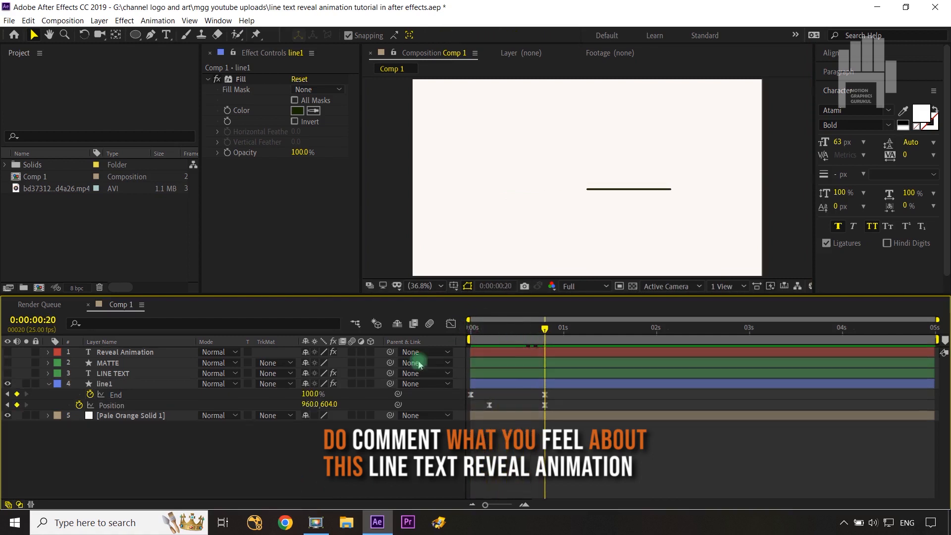
pyautogui.click(151, 385)
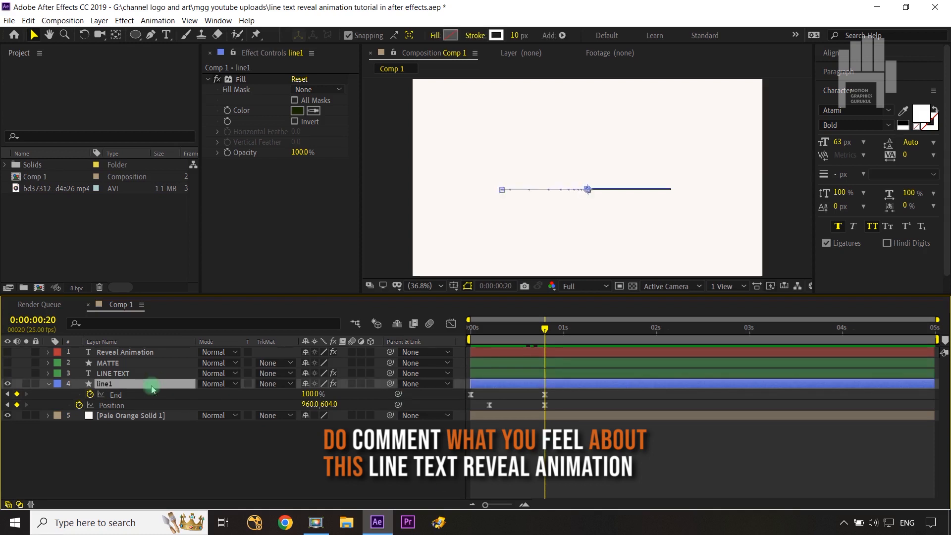
pyautogui.hotkey('ctrl', 'd')
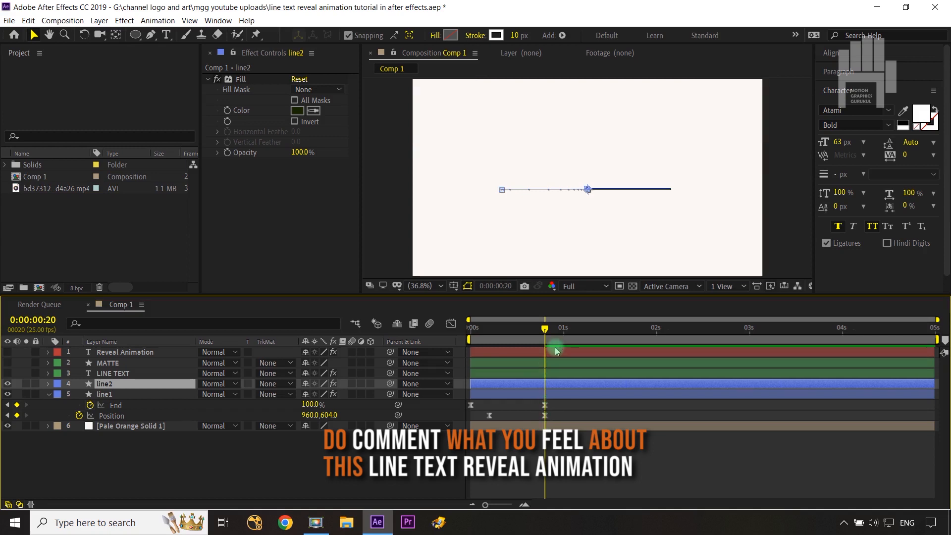
# Step: Move the last End and Position keyframes of line1 to 0:00:01:05
pyautogui.hotkey('shift', 'pagedown')
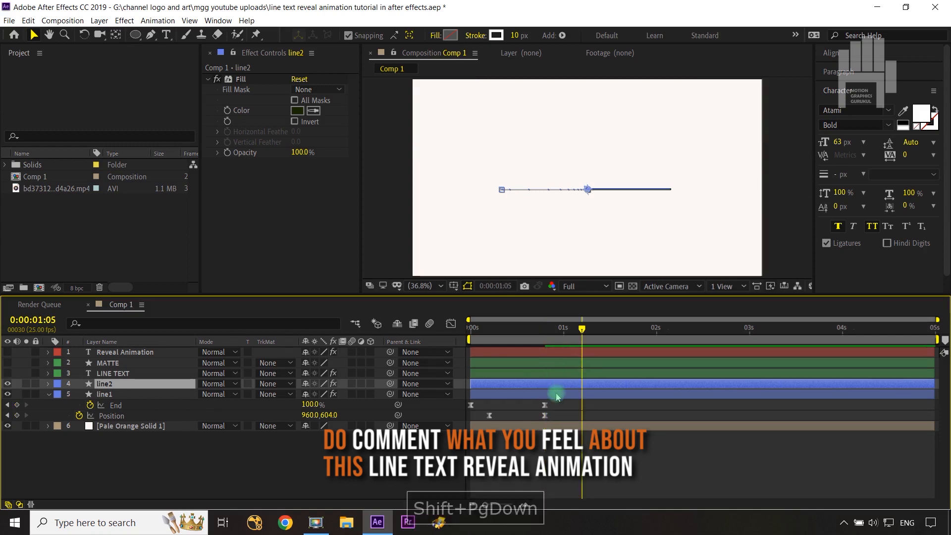
pyautogui.moveTo(558, 401); pyautogui.dragTo(582, 407)
pyautogui.click(381, 470)
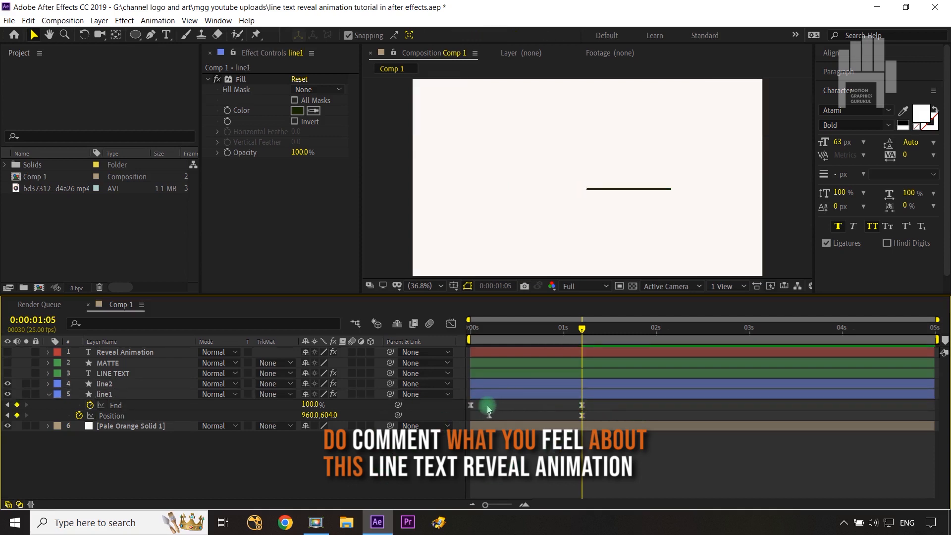
# Step: Reveal line2's animated properties and move its last End and Position keyframes to 0:00:01:05
pyautogui.click(119, 386)
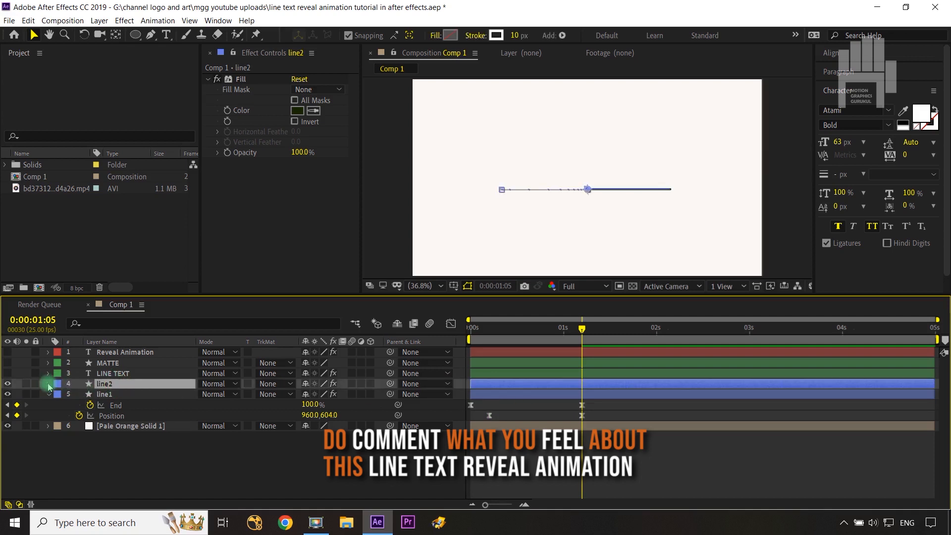
pyautogui.press('p')
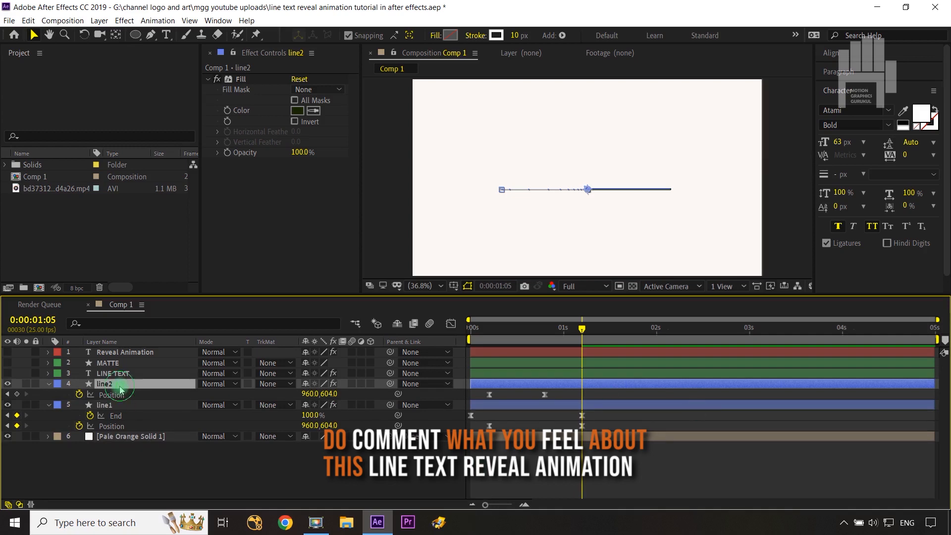
pyautogui.press('u')
pyautogui.moveTo(558, 388); pyautogui.dragTo(581, 396)
pyautogui.click(385, 486)
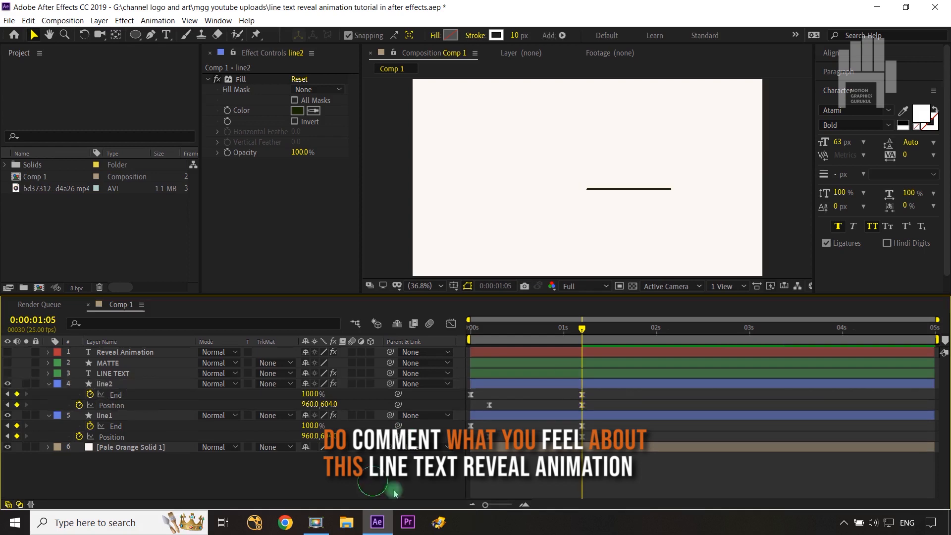
# Step: Add a Position keyframe on line2 at 0:00:00:20 with an X value of 1149.5
pyautogui.hotkey('shift', 'pageup')
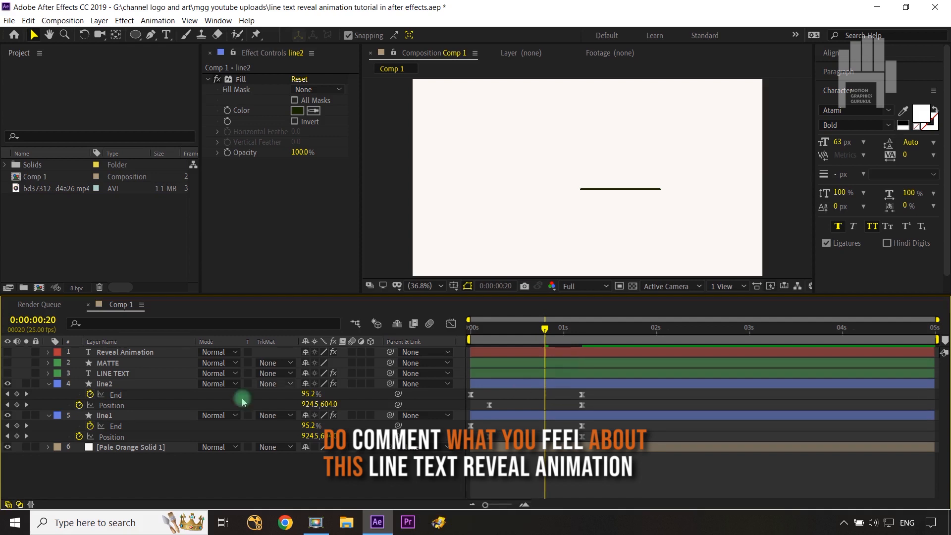
pyautogui.click(160, 384)
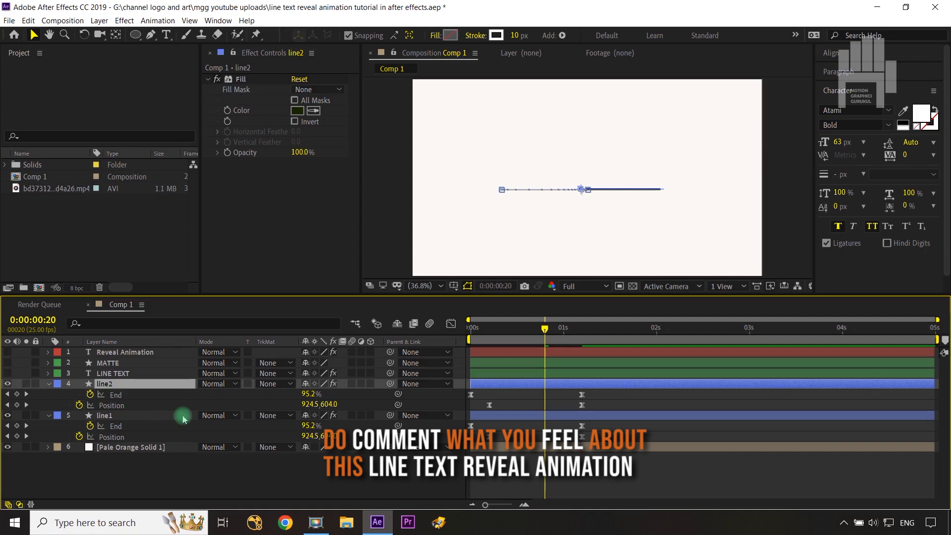
pyautogui.moveTo(311, 404); pyautogui.dragTo(440, 393)
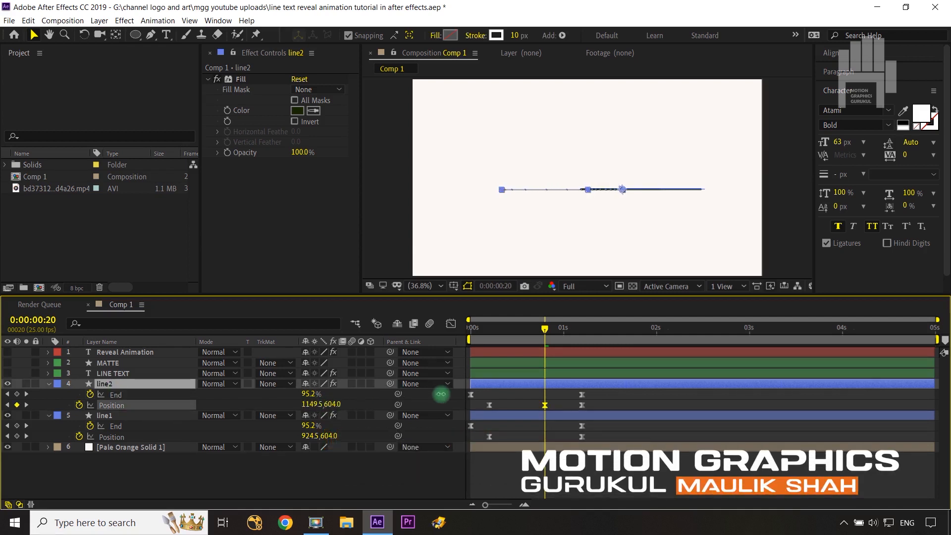
# Step: Raise the incoming influence of line2's last Position keyframe to 100% in the speed graph
pyautogui.click(582, 405)
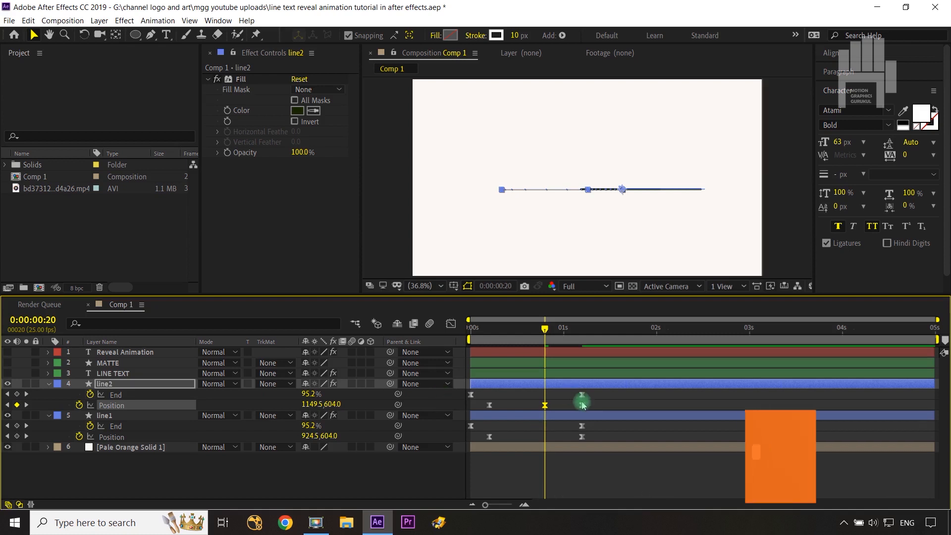
pyautogui.moveTo(593, 401); pyautogui.dragTo(485, 412)
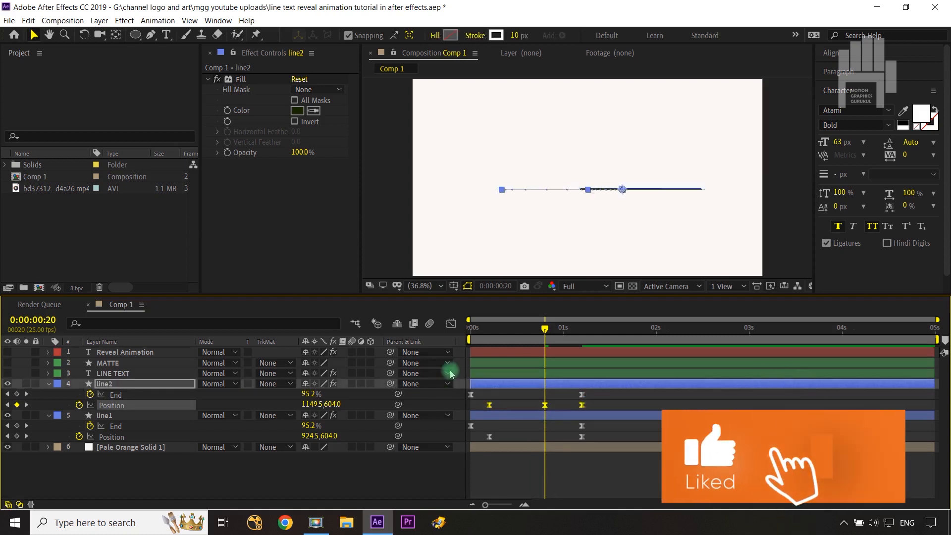
pyautogui.click(451, 324)
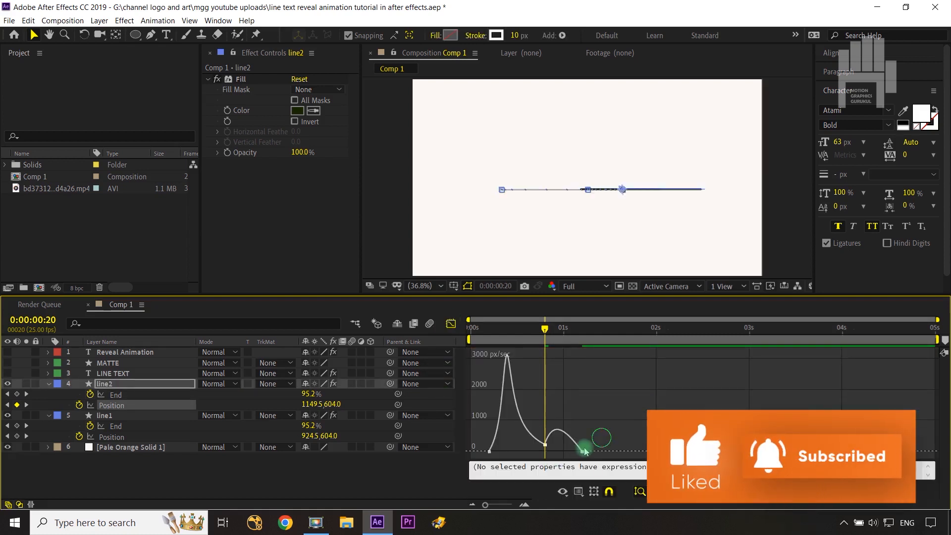
pyautogui.moveTo(583, 452); pyautogui.dragTo(558, 456)
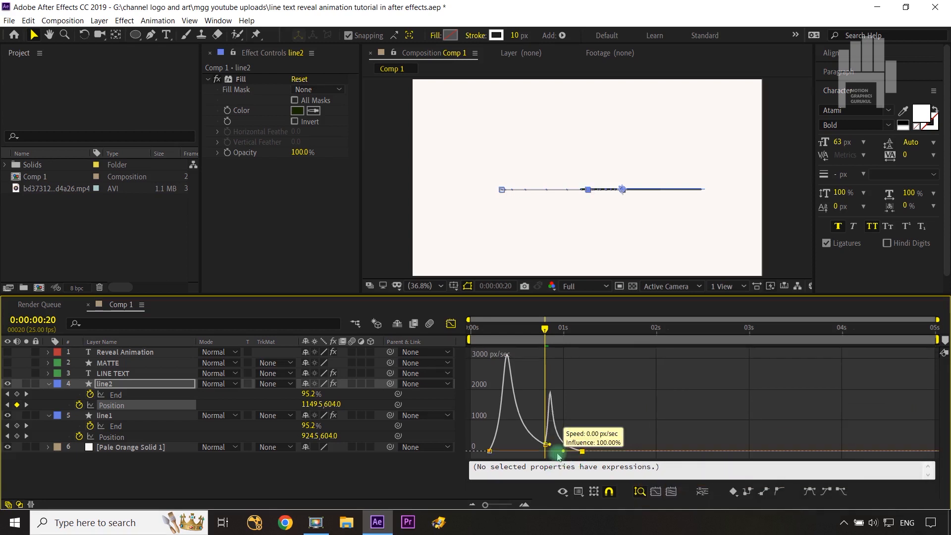
pyautogui.click(450, 324)
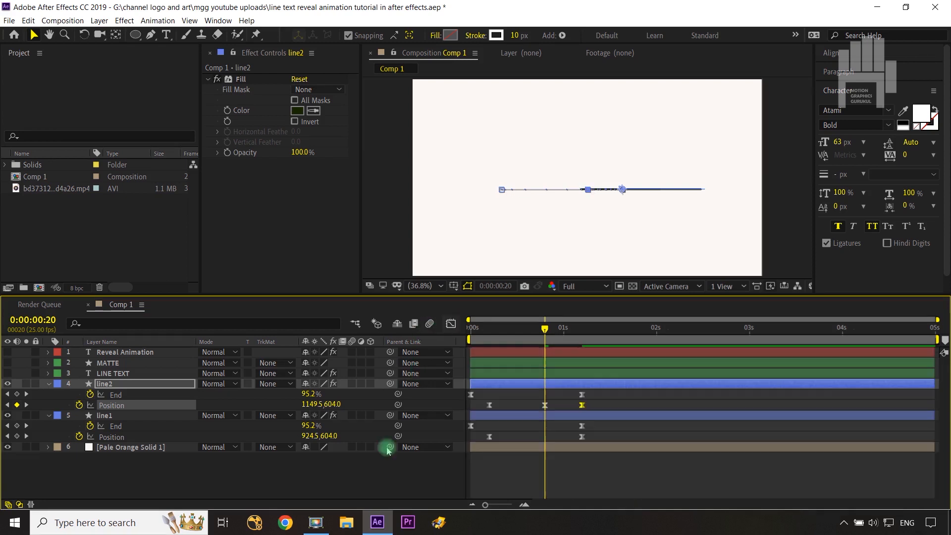
pyautogui.click(404, 498)
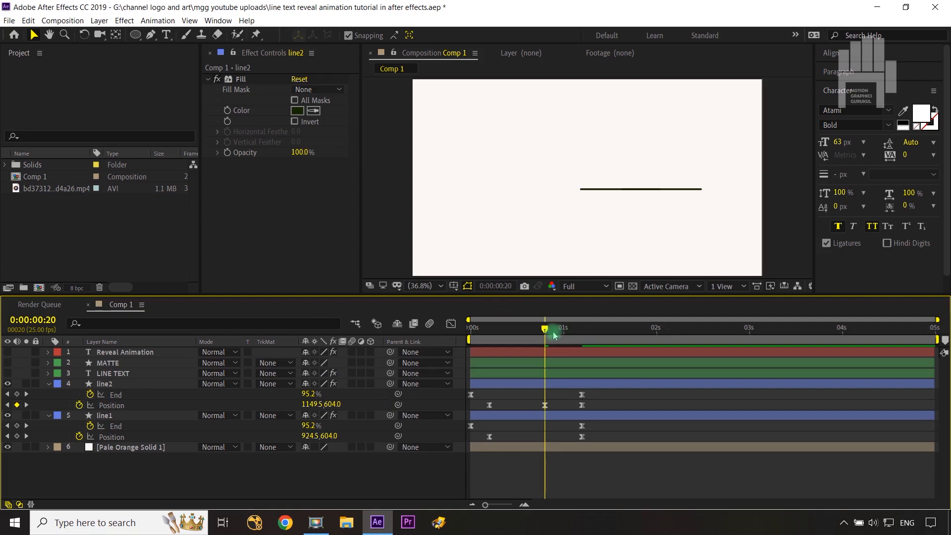
# Step: Add a Rotation keyframe of 0° on line2 at 0:00:01:02
pyautogui.moveTo(554, 336); pyautogui.dragTo(582, 342)
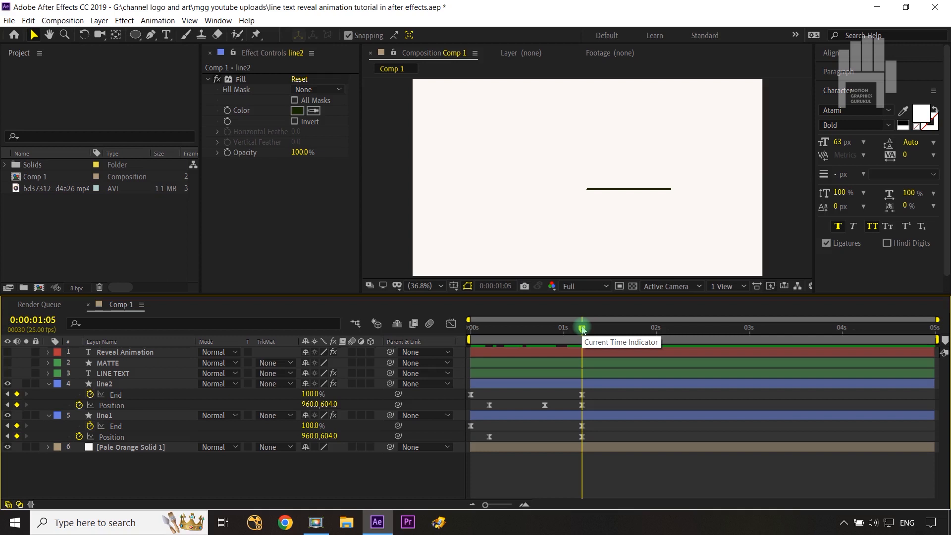
pyautogui.hotkey('ctrl', 'Left')
pyautogui.hotkey('ctrl', 'Left')
pyautogui.hotkey('ctrl', 'Left')
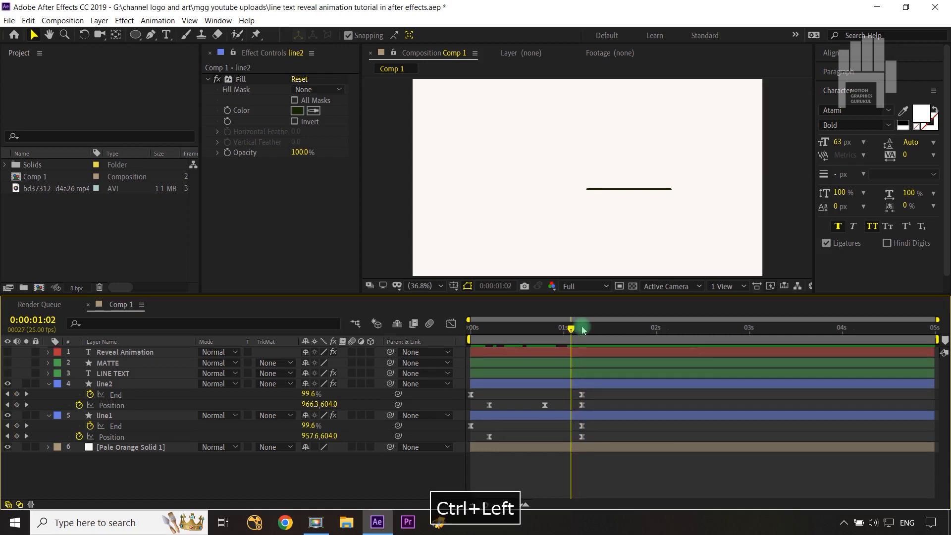
pyautogui.click(113, 385)
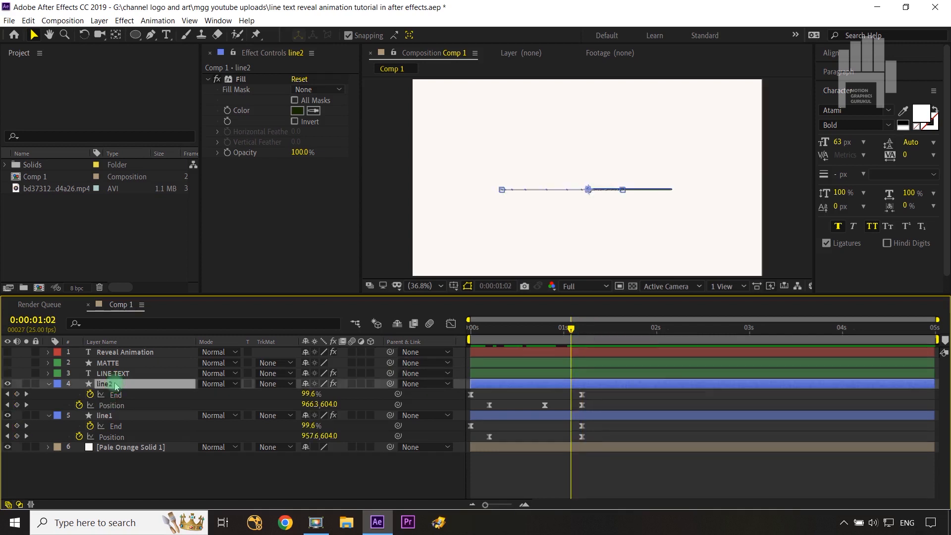
pyautogui.hotkey('shift', 'r')
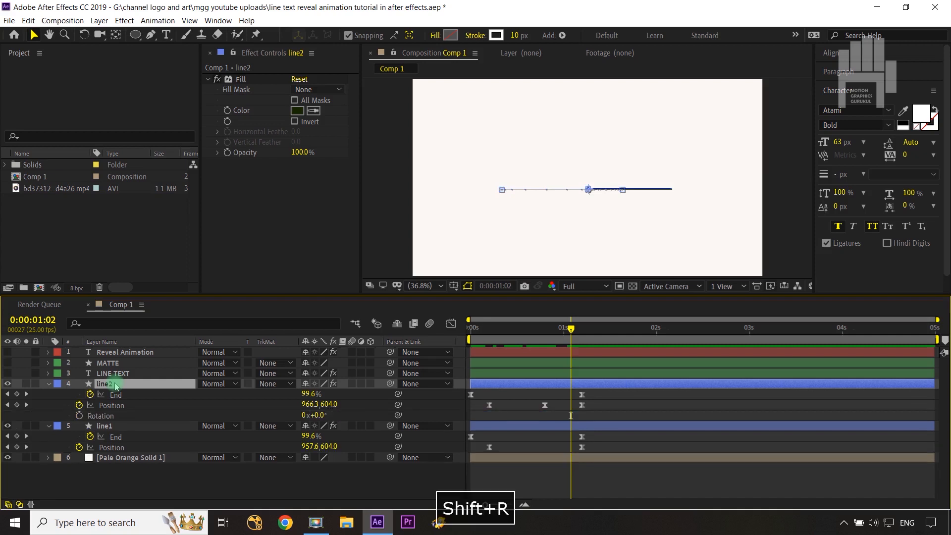
pyautogui.click(79, 415)
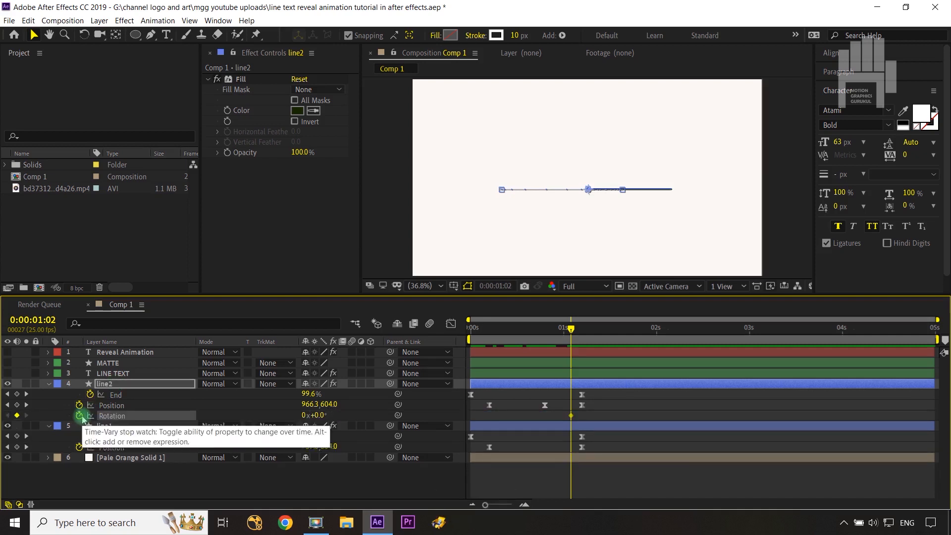
# Step: Set line2's Rotation to -180° at 0:00:01:22
pyautogui.hotkey('shift', 'pagedown')
pyautogui.hotkey('shift', 'pagedown')
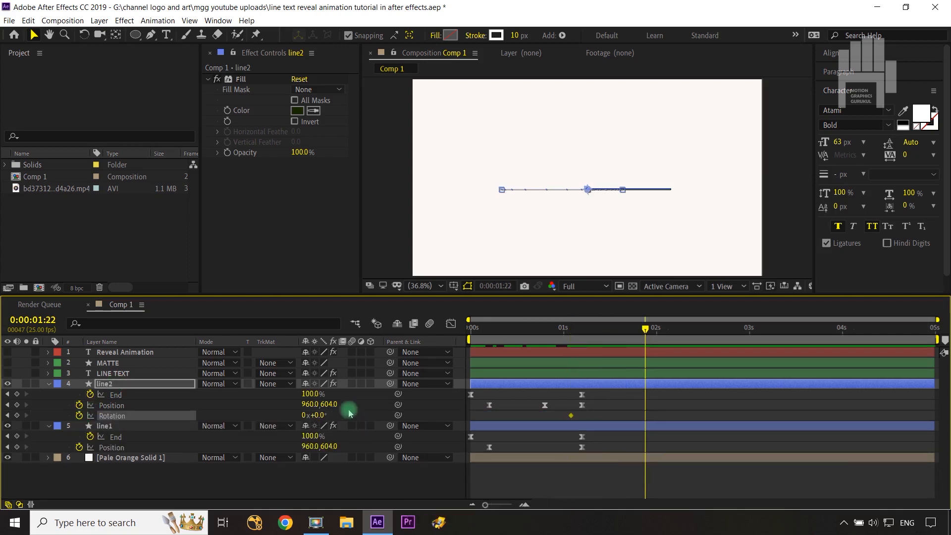
pyautogui.write('-1')
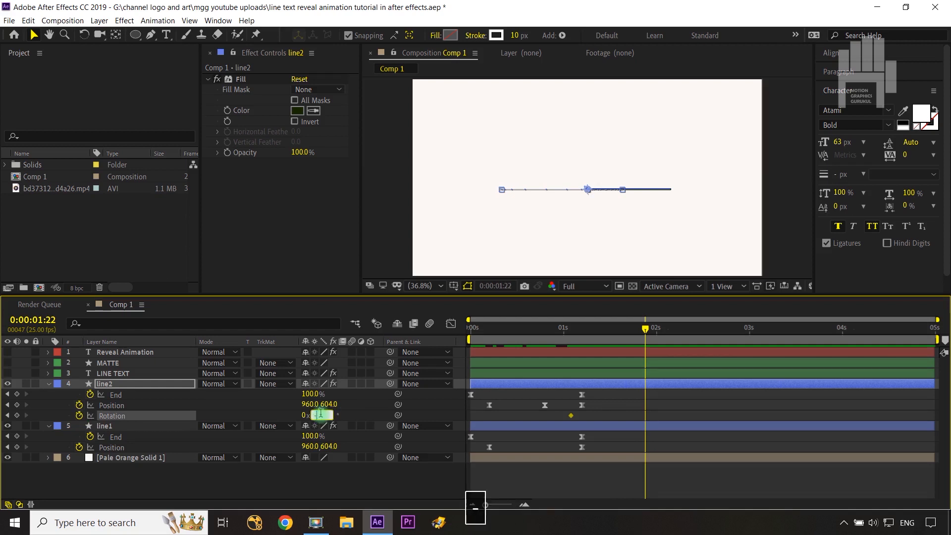
pyautogui.write('80')
pyautogui.click(346, 480)
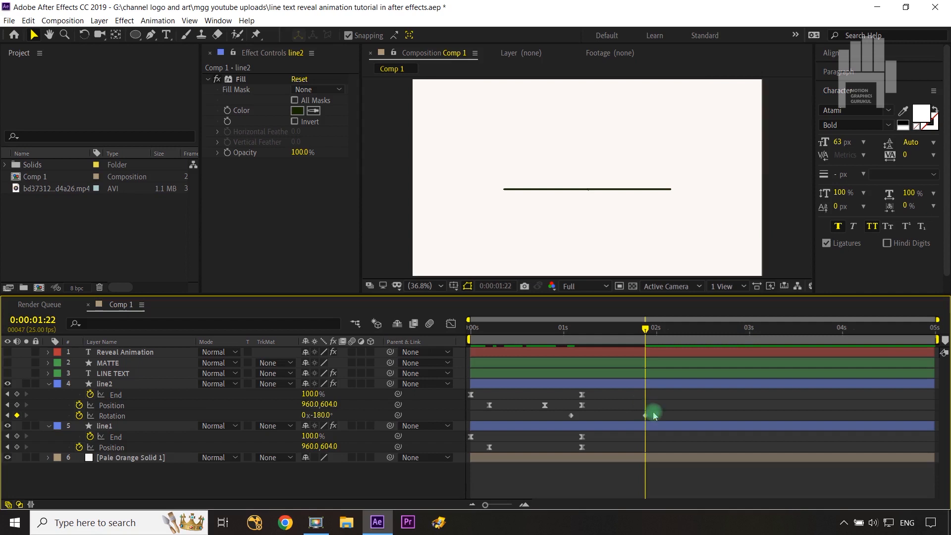
# Step: Easy-ease line2's two Rotation keyframes and reshape their speed graph to peak early and slow gradually into the last keyframe
pyautogui.moveTo(654, 414); pyautogui.dragTo(565, 423)
pyautogui.press('F9')
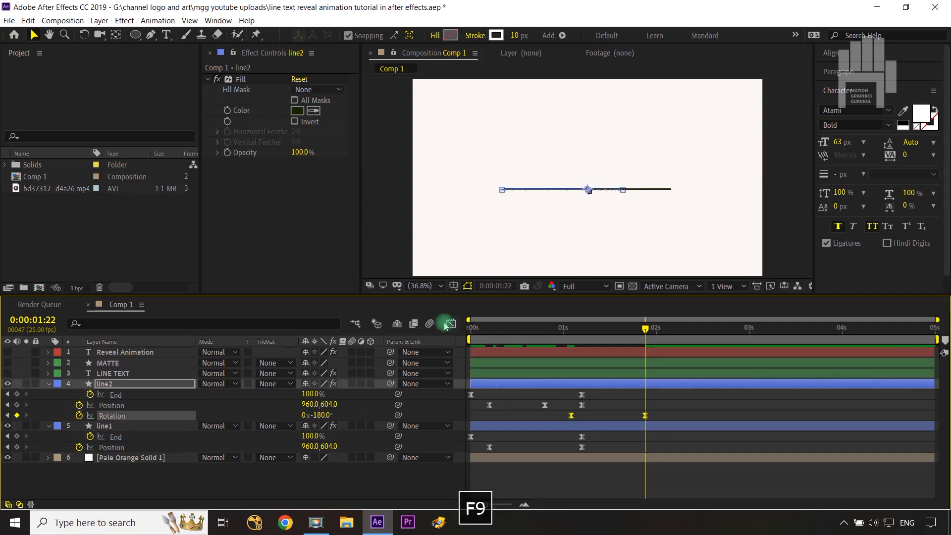
pyautogui.click(449, 324)
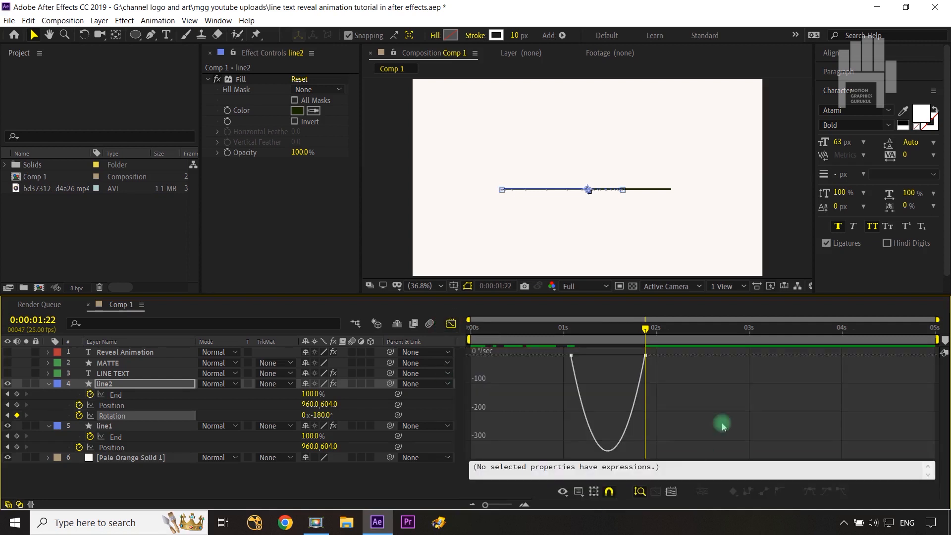
pyautogui.moveTo(723, 425); pyautogui.dragTo(567, 349)
pyautogui.moveTo(624, 355); pyautogui.dragTo(608, 355)
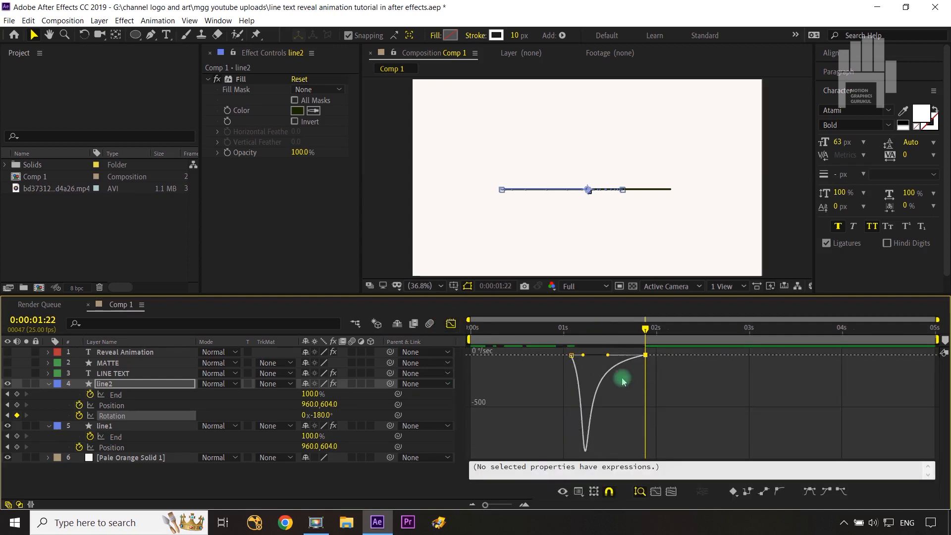
pyautogui.click(448, 323)
pyautogui.click(404, 488)
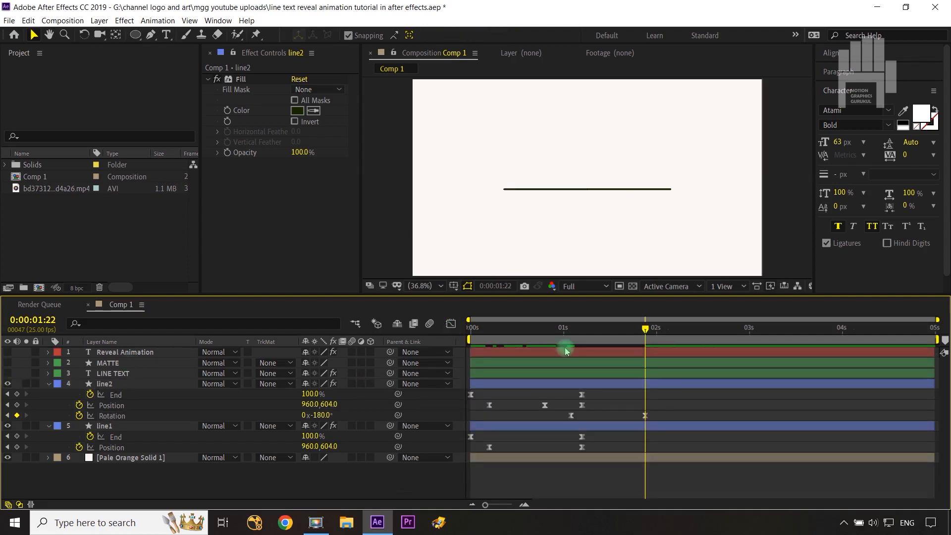
# Step: Make the Reveal Animation text layer visible and add Position keyframes to it at 0:00:00:20 and 0:00:01:22
pyautogui.moveTo(648, 331); pyautogui.dragTo(586, 329)
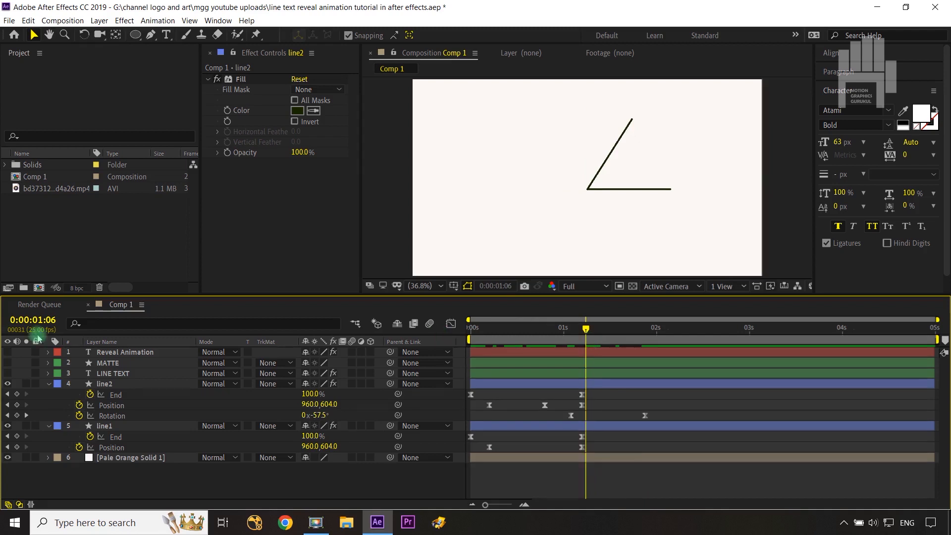
pyautogui.click(9, 351)
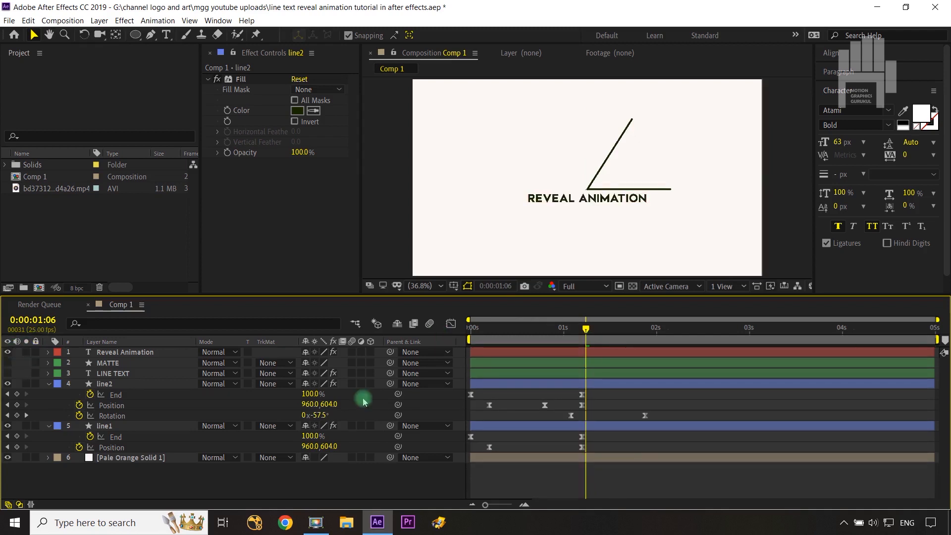
pyautogui.moveTo(581, 330); pyautogui.dragTo(544, 342)
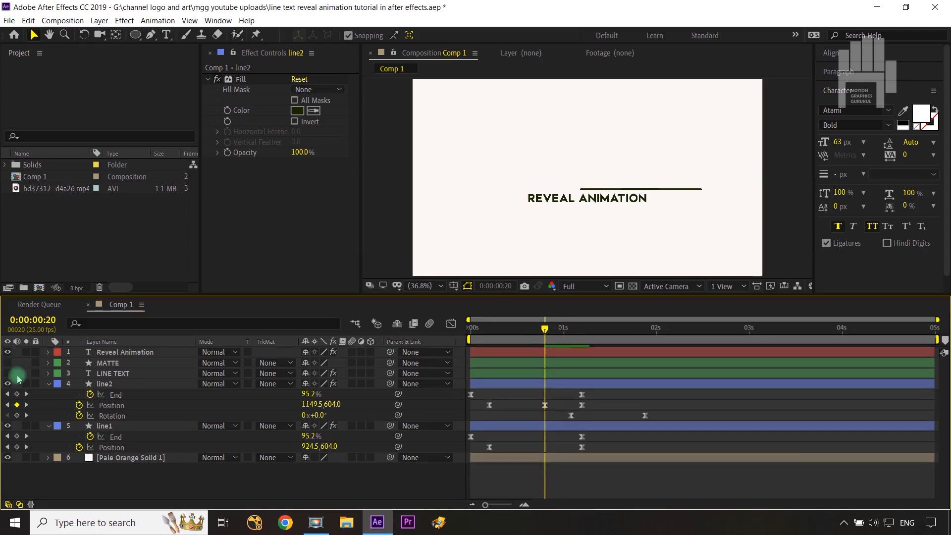
pyautogui.click(124, 353)
pyautogui.press('p')
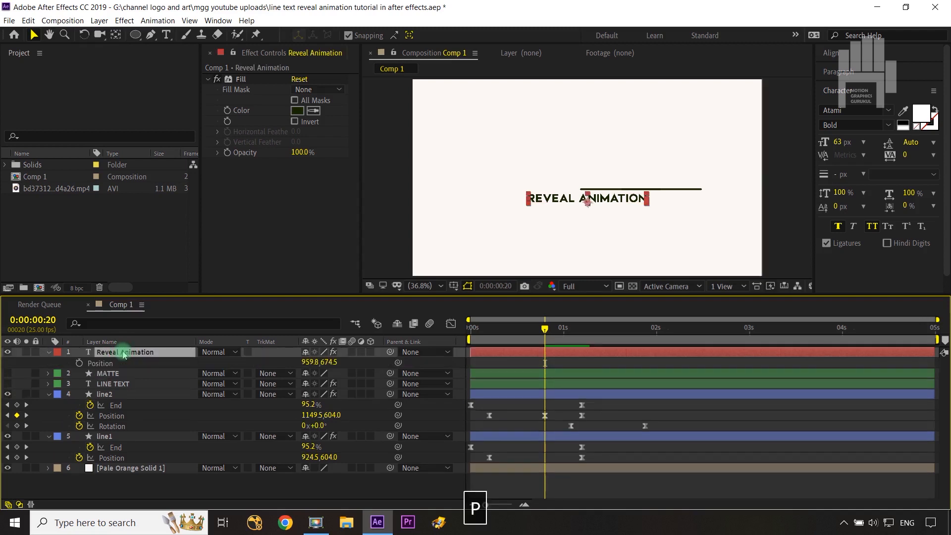
pyautogui.click(80, 364)
pyautogui.moveTo(547, 335); pyautogui.dragTo(645, 330)
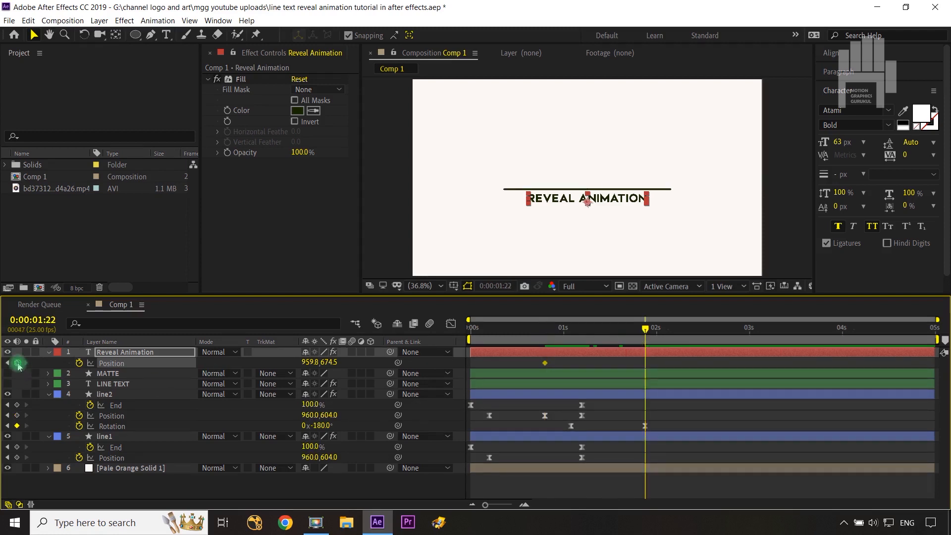
# Step: Set the Reveal Animation layer's Position X to 1250.8 at 0:00:00:20, placing the text beneath the extended line
pyautogui.moveTo(652, 325); pyautogui.dragTo(552, 347)
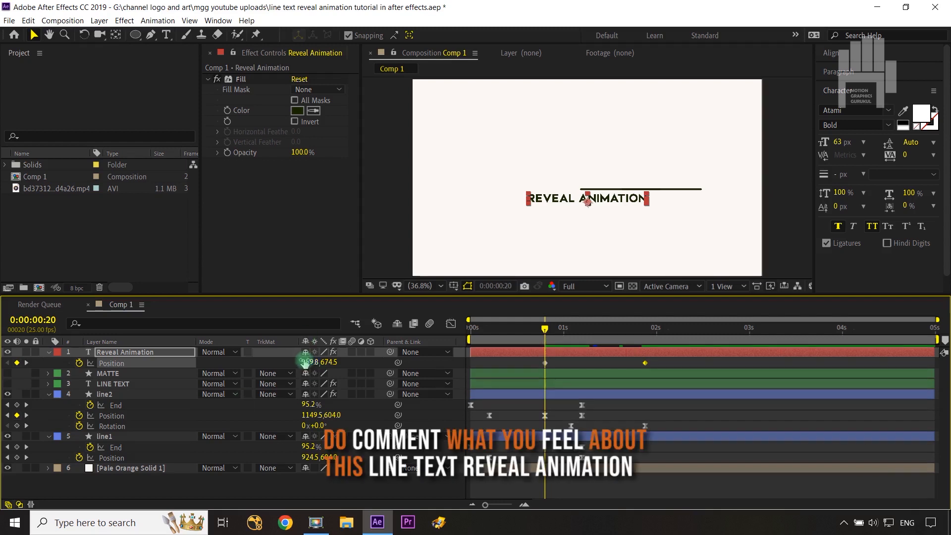
pyautogui.moveTo(304, 361); pyautogui.dragTo(469, 344)
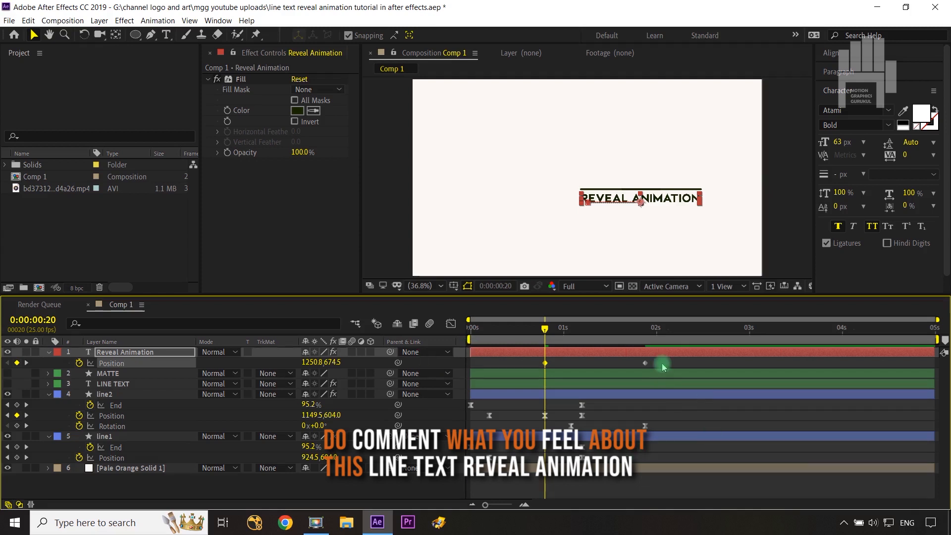
# Step: Easy-ease the Reveal Animation layer's two Position keyframes and reshape their speed graph to peak early and slow gradually into the last keyframe
pyautogui.moveTo(663, 360); pyautogui.dragTo(529, 384)
pyautogui.press('F9')
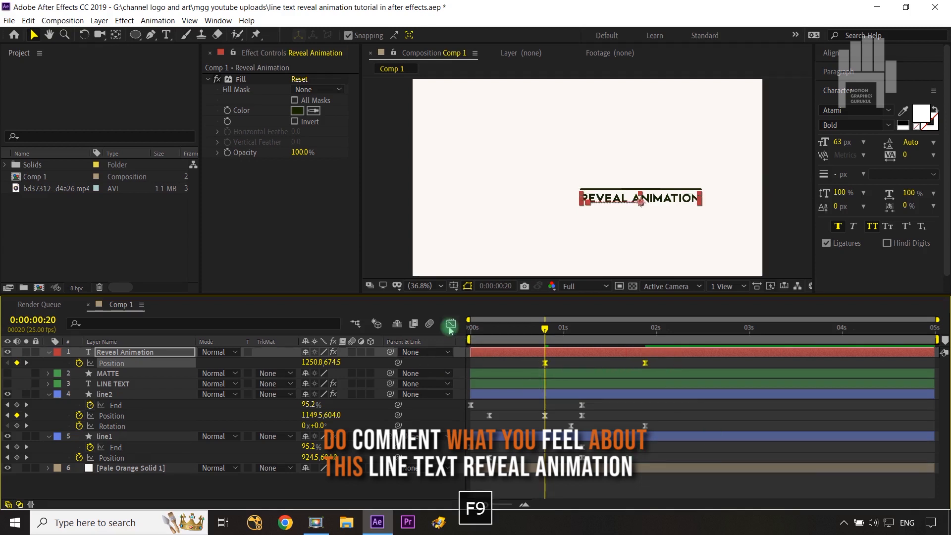
pyautogui.click(450, 326)
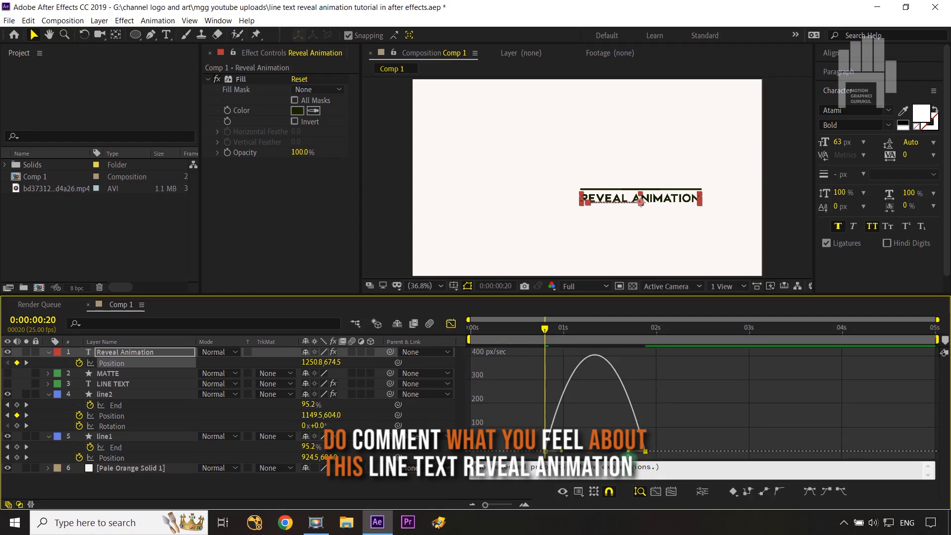
pyautogui.moveTo(628, 452); pyautogui.dragTo(645, 451)
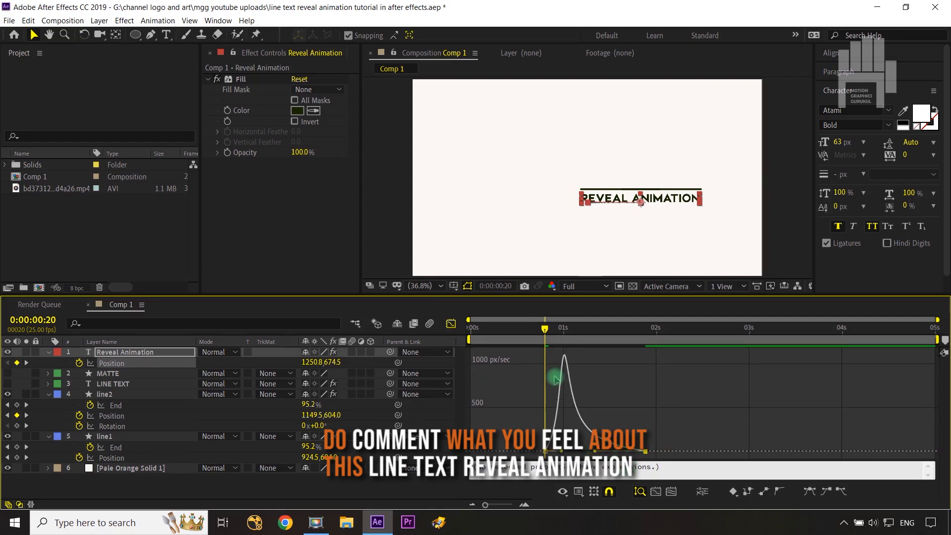
pyautogui.rightClick(620, 400)
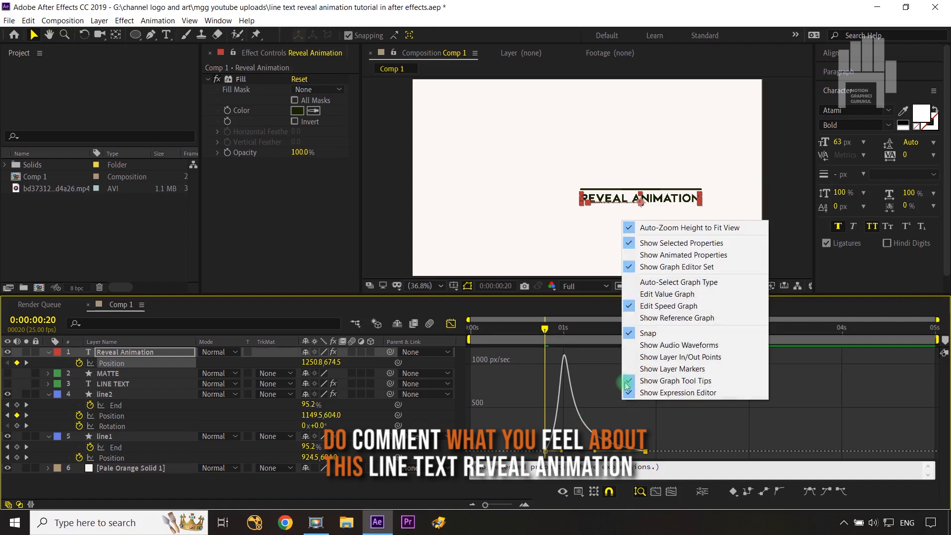
pyautogui.click(512, 411)
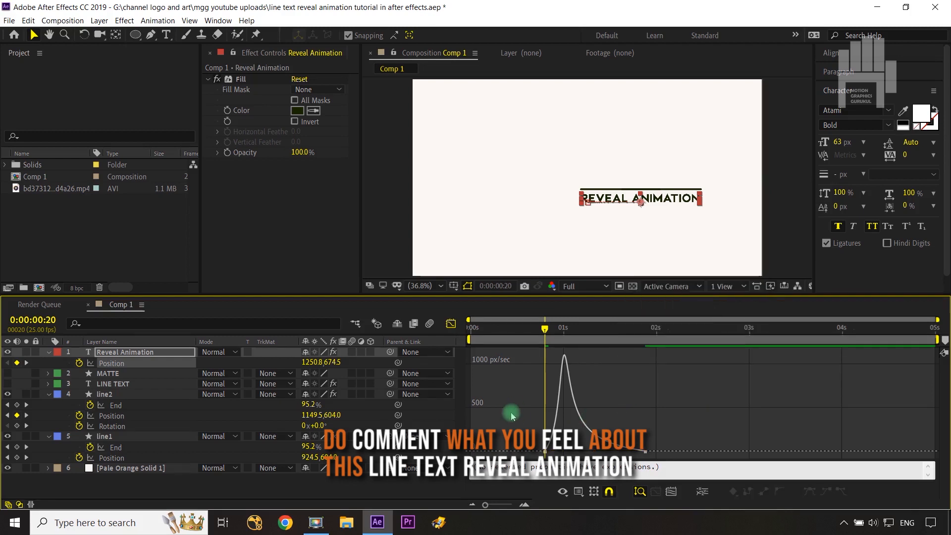
pyautogui.click(451, 324)
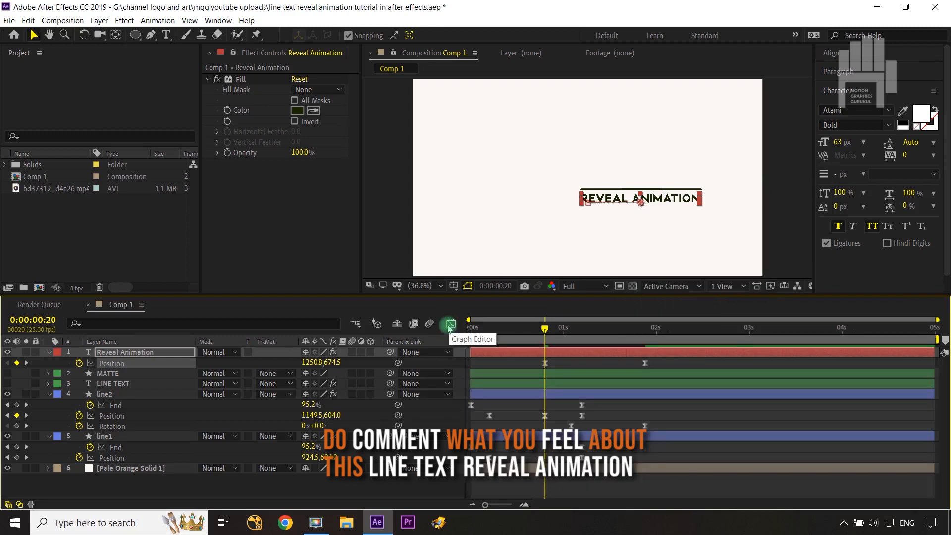
pyautogui.click(506, 362)
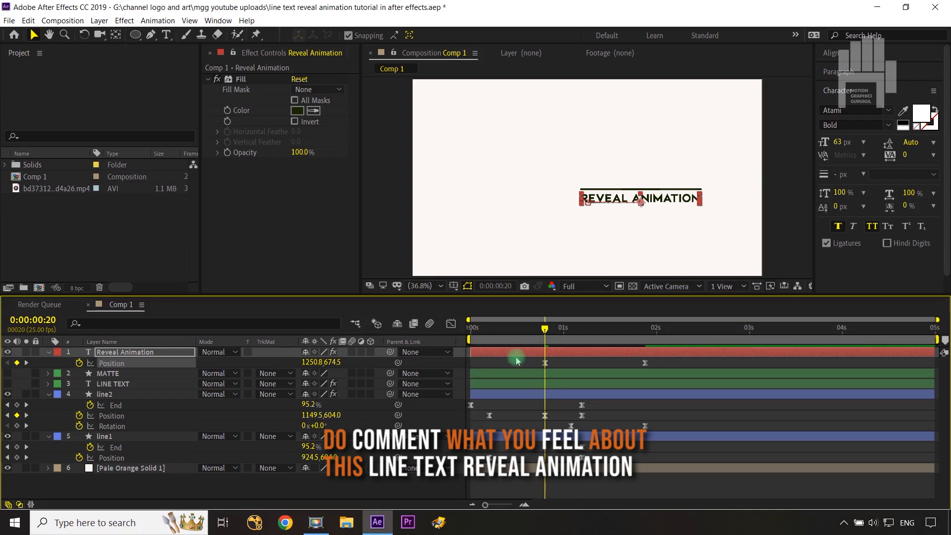
# Step: Trim the start of the Reveal Animation layer to 0:00:00:23
pyautogui.hotkey('ctrl', 'Right')
pyautogui.hotkey('ctrl', 'Right')
pyautogui.hotkey('ctrl', 'Right')
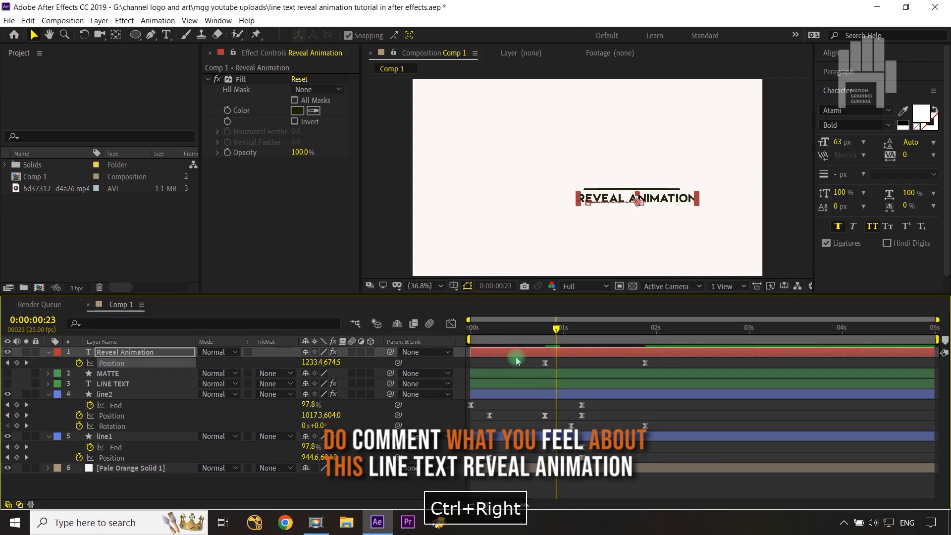
pyautogui.click(128, 352)
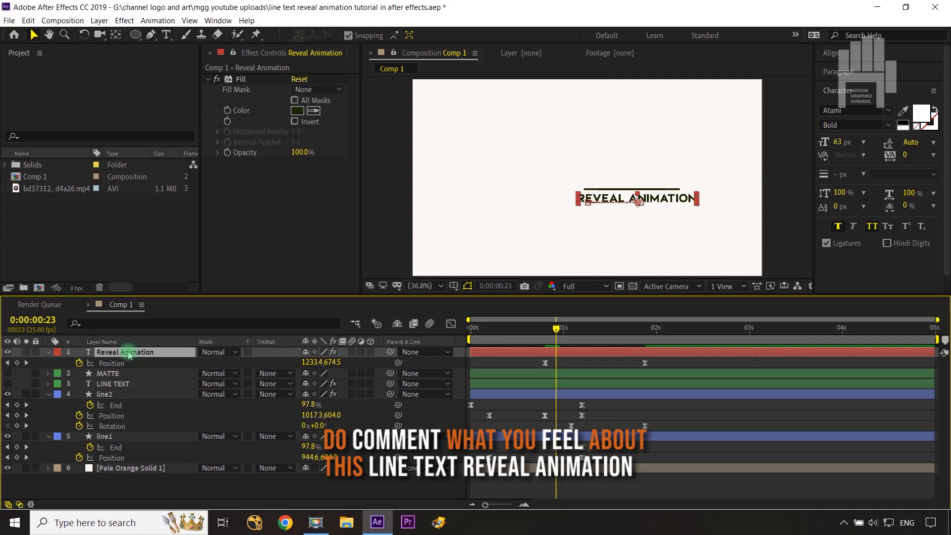
pyautogui.hotkey('alt', '[')
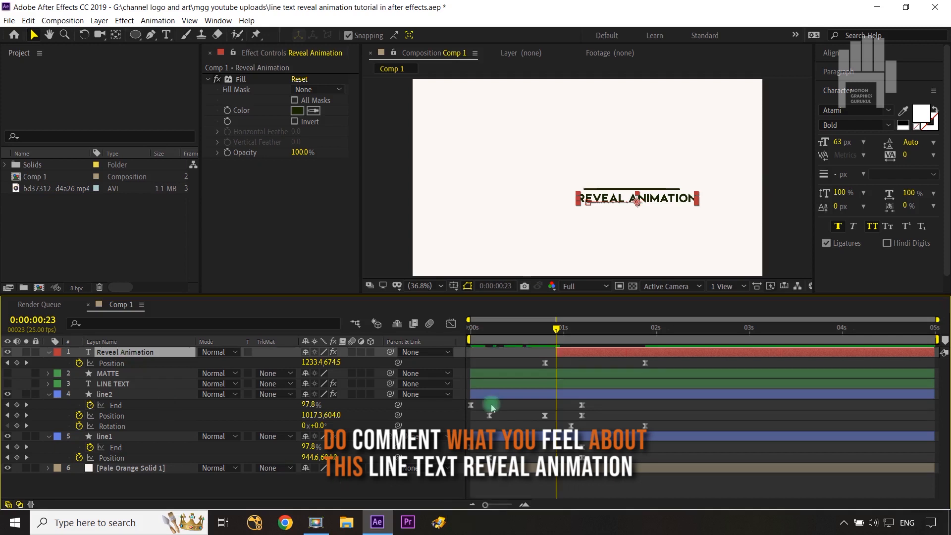
# Step: Make the LINE TEXT and MATTE layers visible with the current time at 0:00:01:15
pyautogui.click(551, 331)
pyautogui.moveTo(551, 332); pyautogui.dragTo(619, 354)
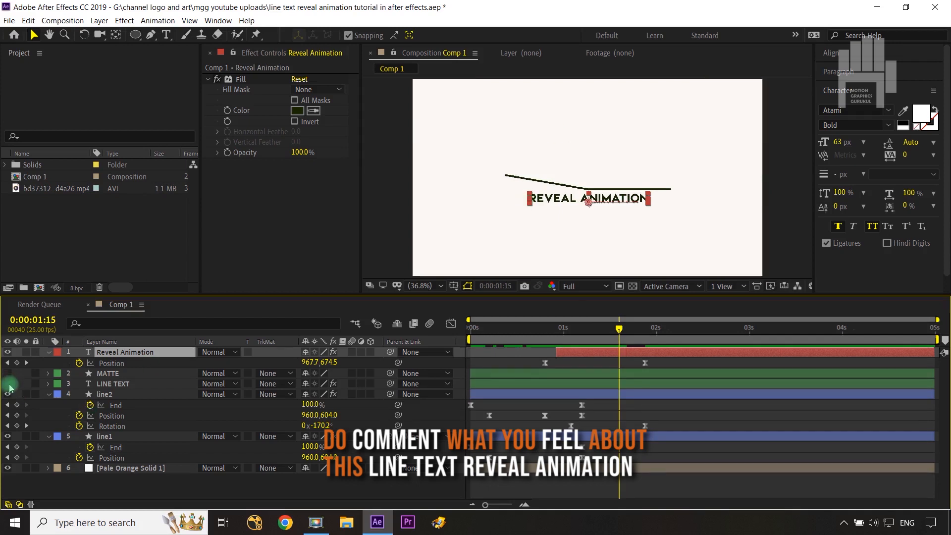
pyautogui.click(8, 384)
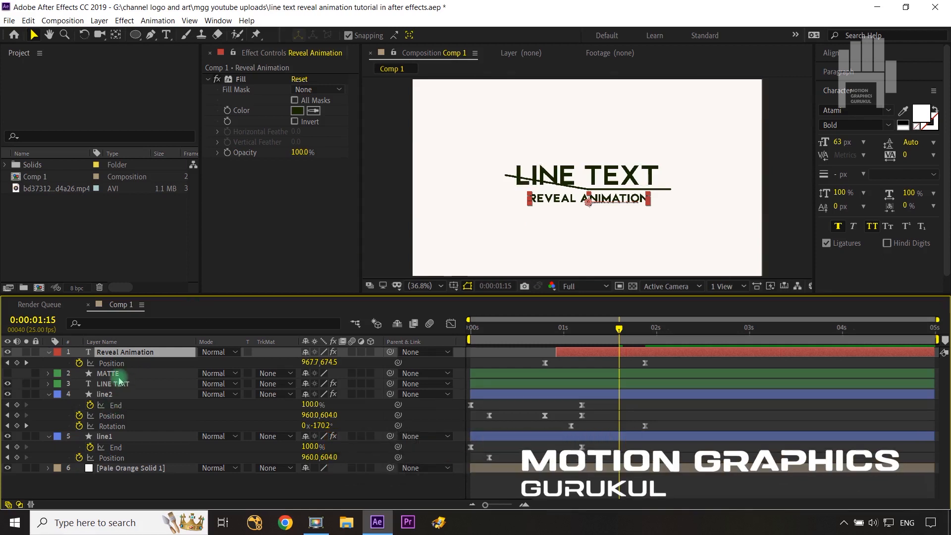
pyautogui.click(111, 374)
pyautogui.click(7, 374)
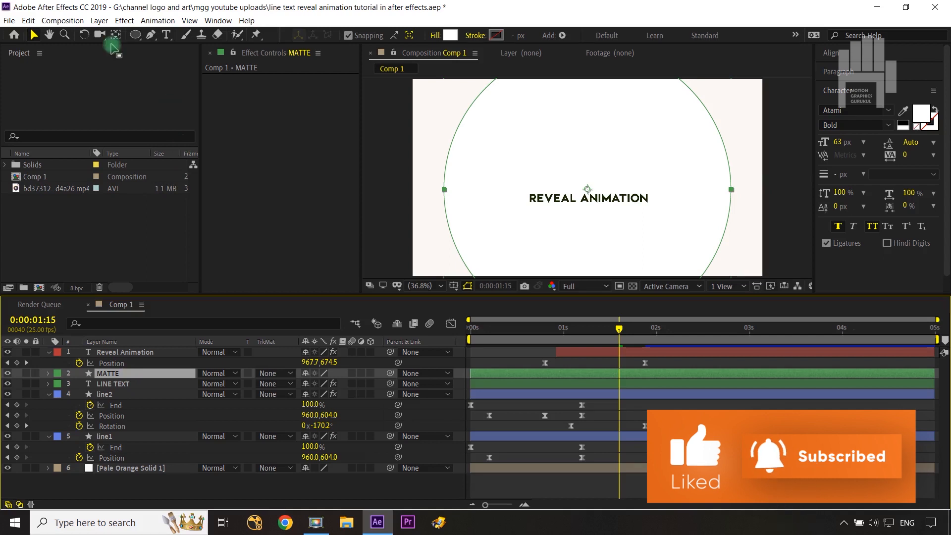
# Step: Apply the Radial Wipe effect to the MATTE layer and place its Wipe Center at the line's centre, about 962.7, 602.6
pyautogui.click(124, 24)
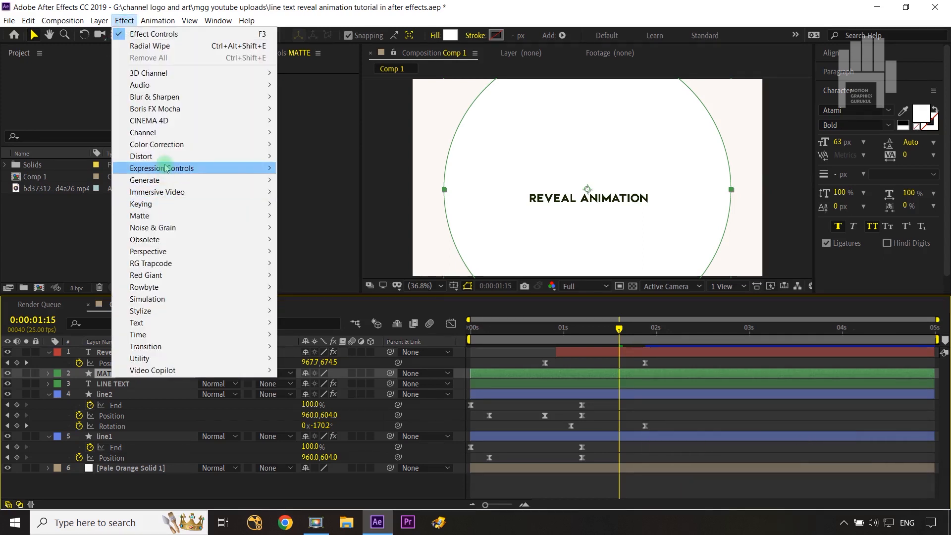
pyautogui.moveTo(286, 353)
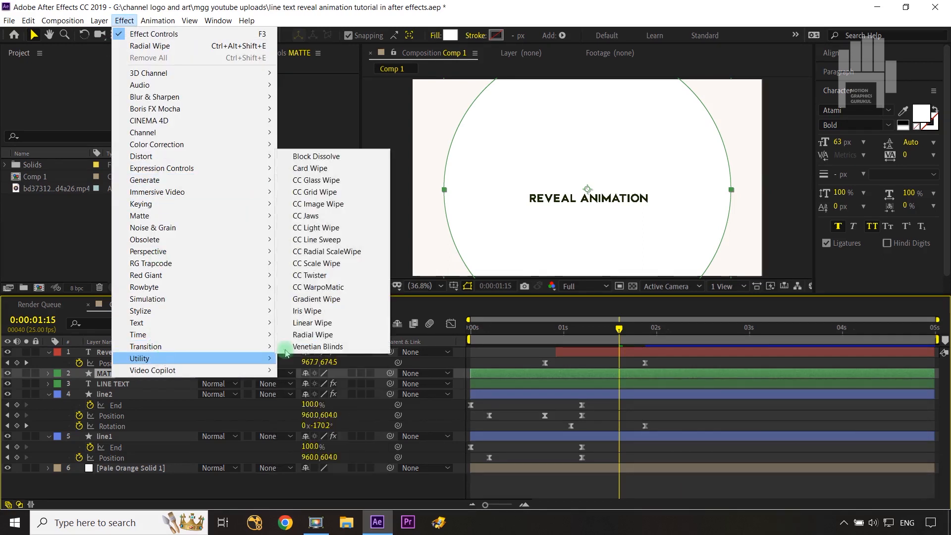
pyautogui.click(342, 334)
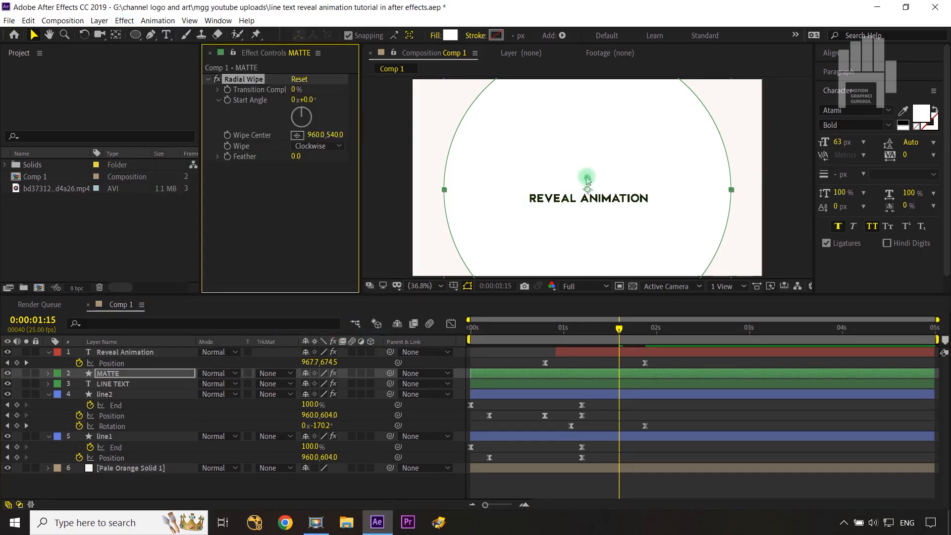
pyautogui.moveTo(587, 178); pyautogui.dragTo(586, 183)
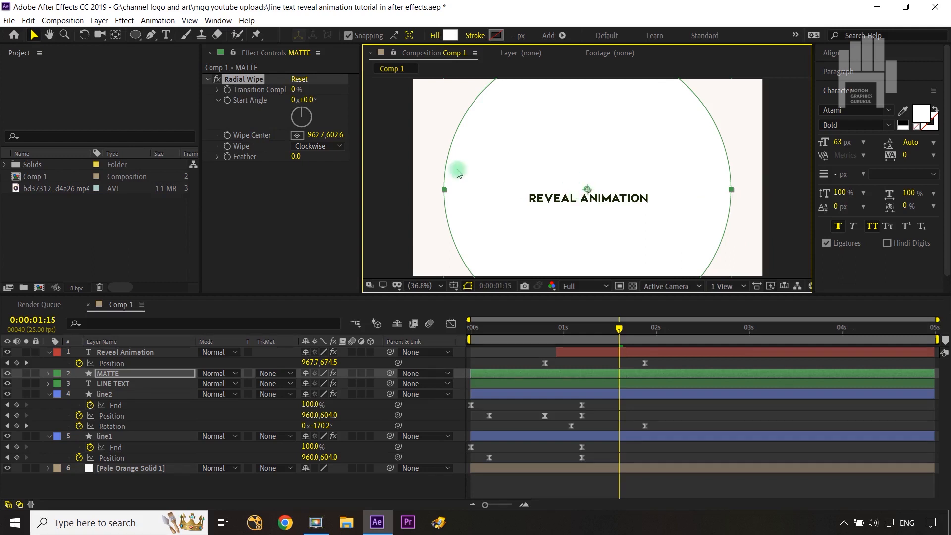
# Step: Set the Radial Wipe's Start Angle to 90° and Wipe to Counterclockwise, and try out Transition Completion at 38%
pyautogui.click(309, 101)
pyautogui.write('90')
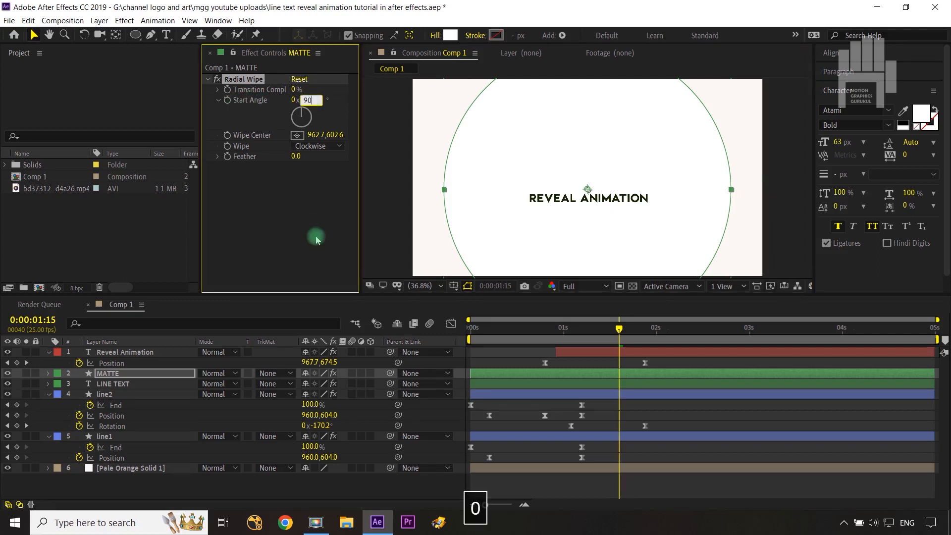
pyautogui.click(317, 239)
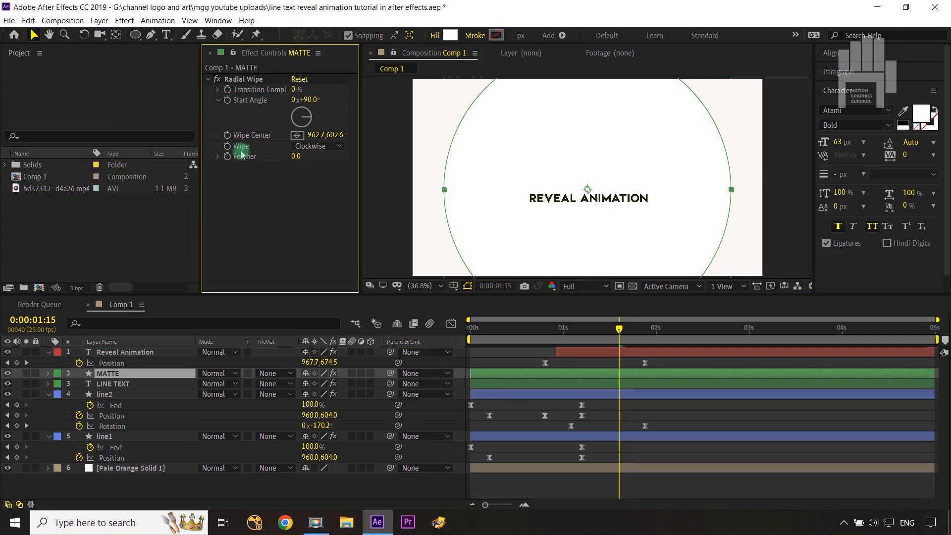
pyautogui.click(339, 146)
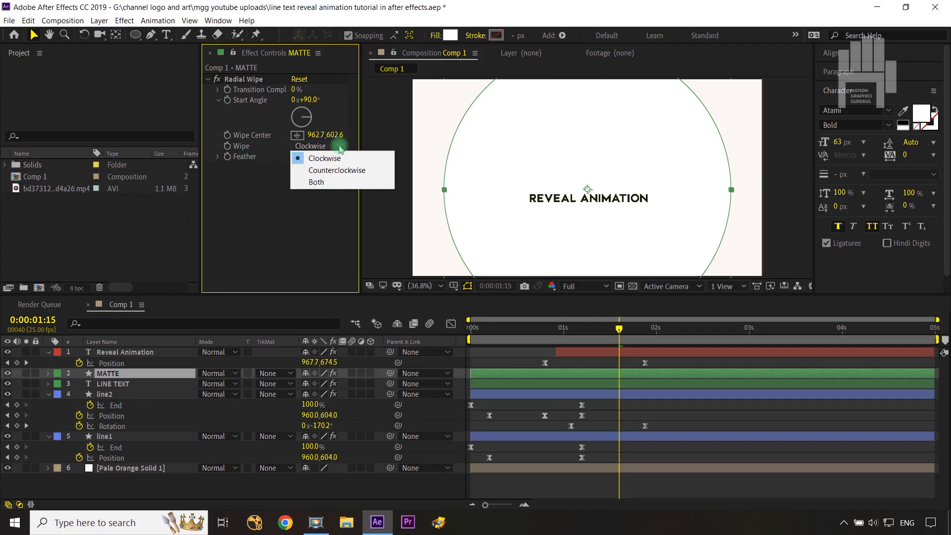
pyautogui.click(329, 170)
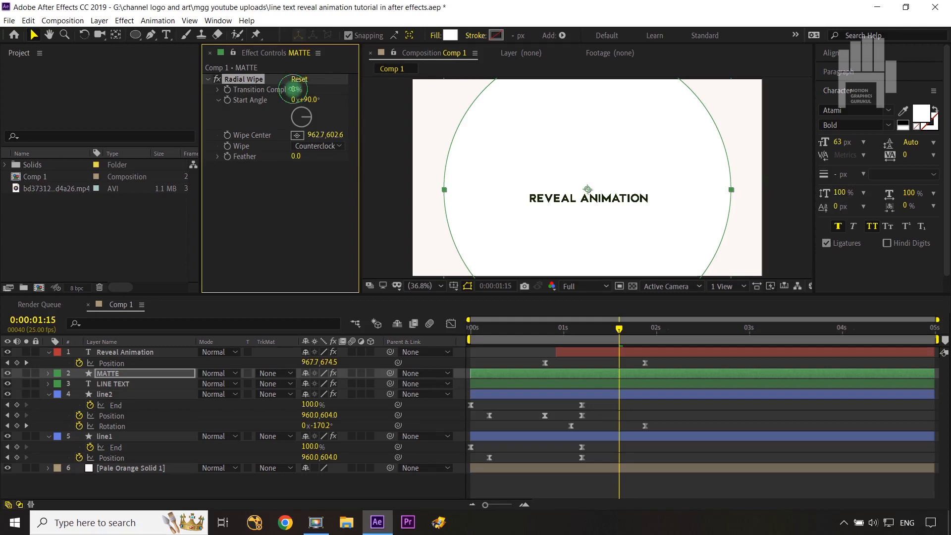
pyautogui.moveTo(294, 89); pyautogui.dragTo(298, 89)
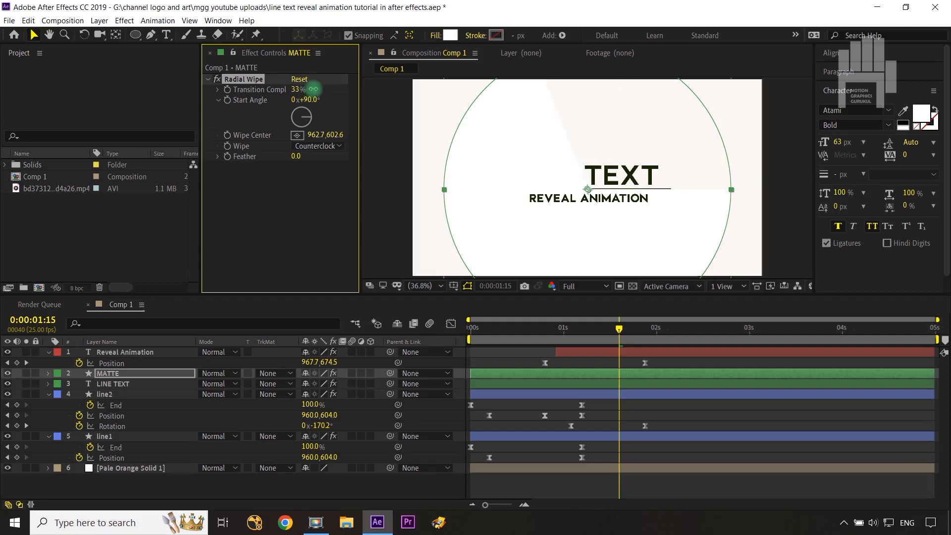
pyautogui.moveTo(326, 90); pyautogui.dragTo(318, 91)
# Step: Add a Transition Completion keyframe of 0% to the MATTE layer's Radial Wipe at 0:00:01:02
pyautogui.click(609, 332)
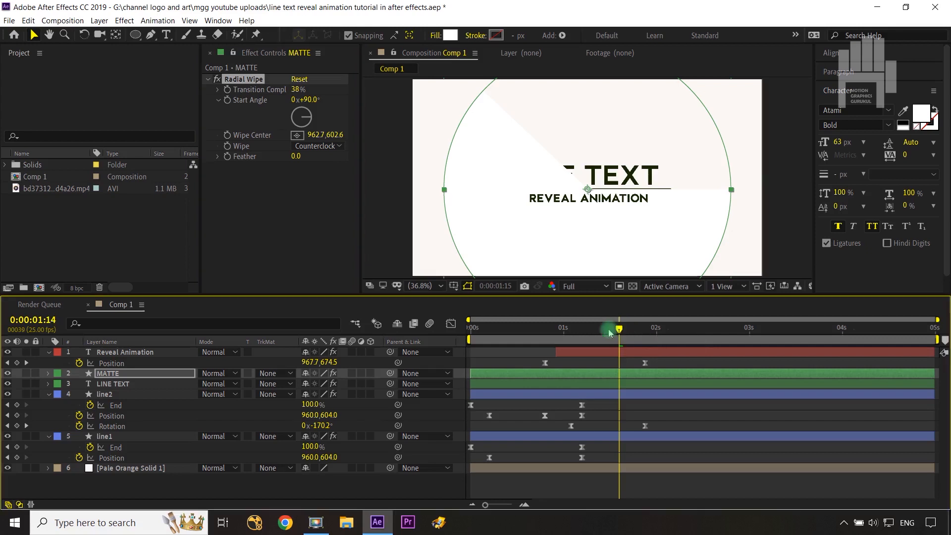
pyautogui.moveTo(610, 332); pyautogui.dragTo(571, 334)
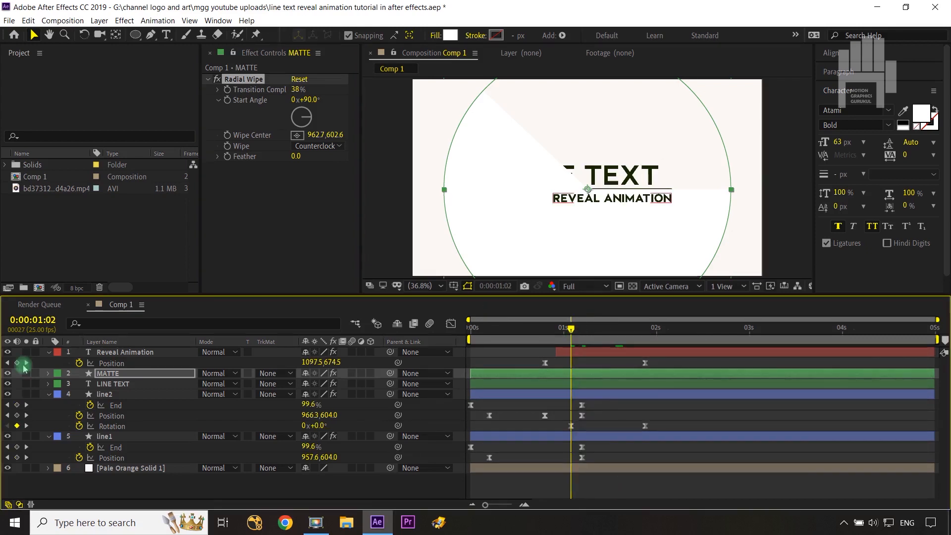
pyautogui.click(129, 374)
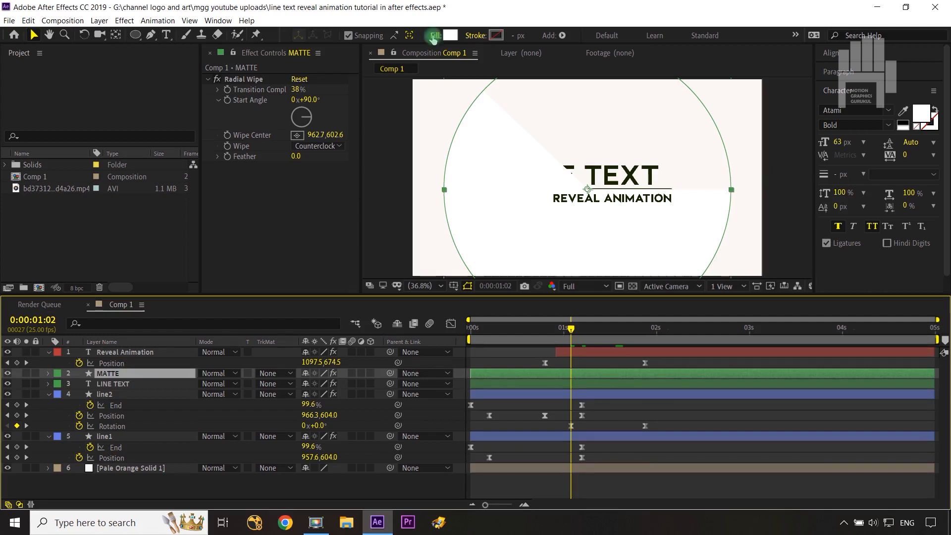
pyautogui.click(228, 90)
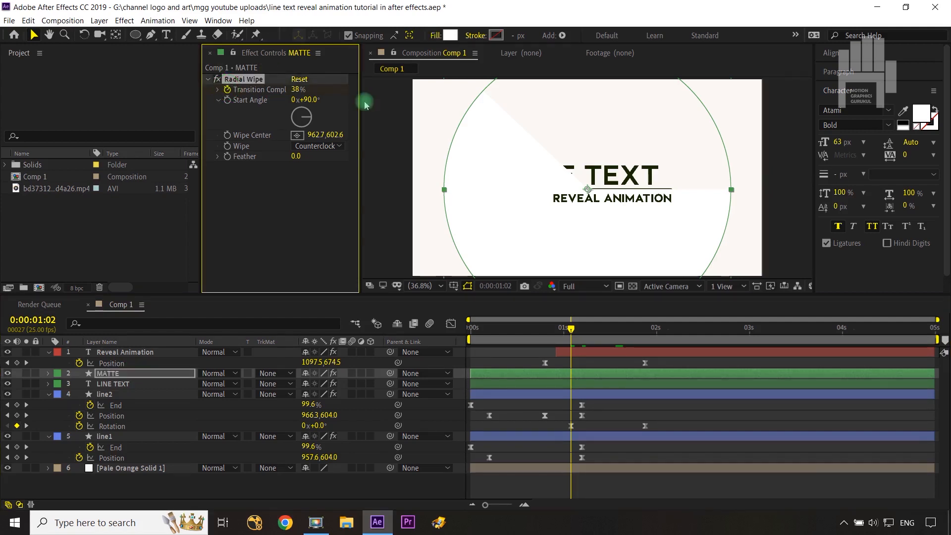
pyautogui.click(298, 90)
pyautogui.write('0')
pyautogui.click(306, 186)
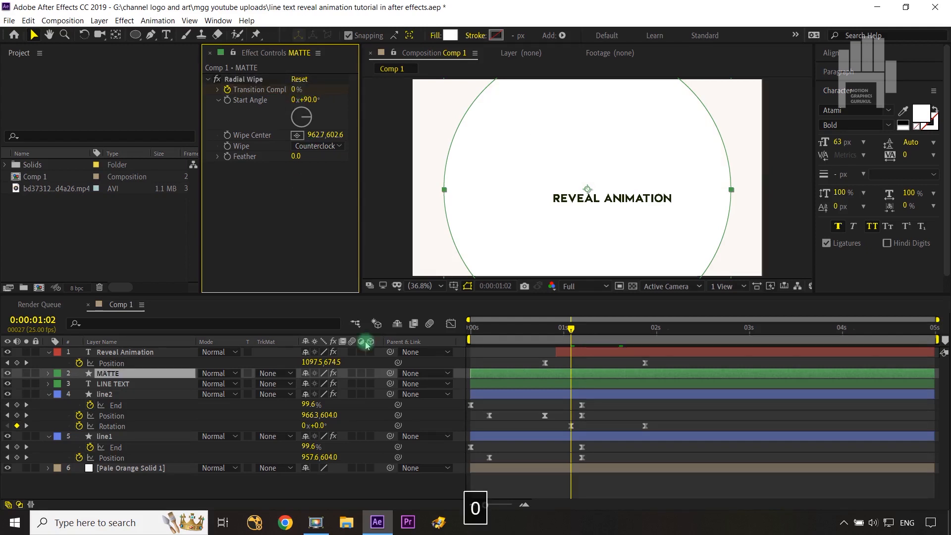
# Step: Set the MATTE layer's Transition Completion to 50% at 0:00:01:22
pyautogui.click(572, 329)
pyautogui.moveTo(574, 331); pyautogui.dragTo(645, 331)
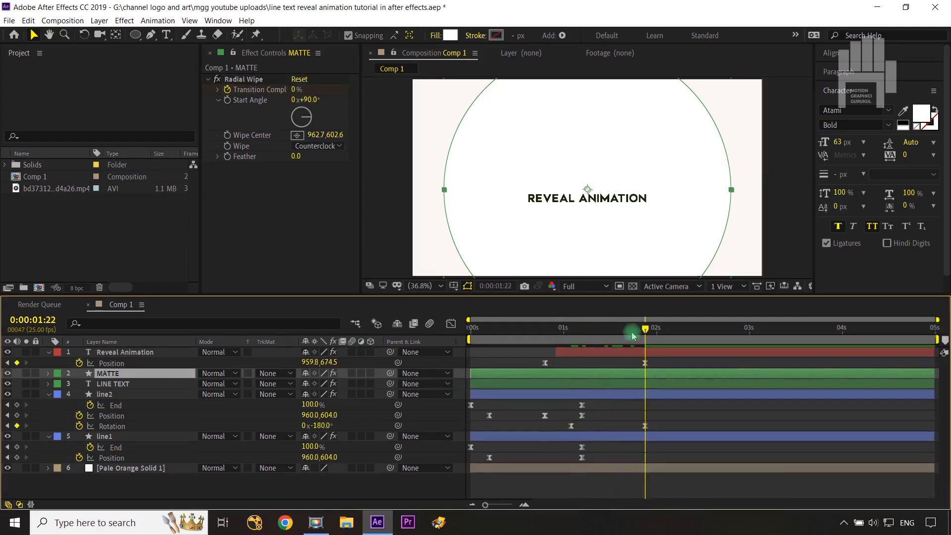
pyautogui.click(293, 89)
pyautogui.write('50')
pyautogui.click(292, 226)
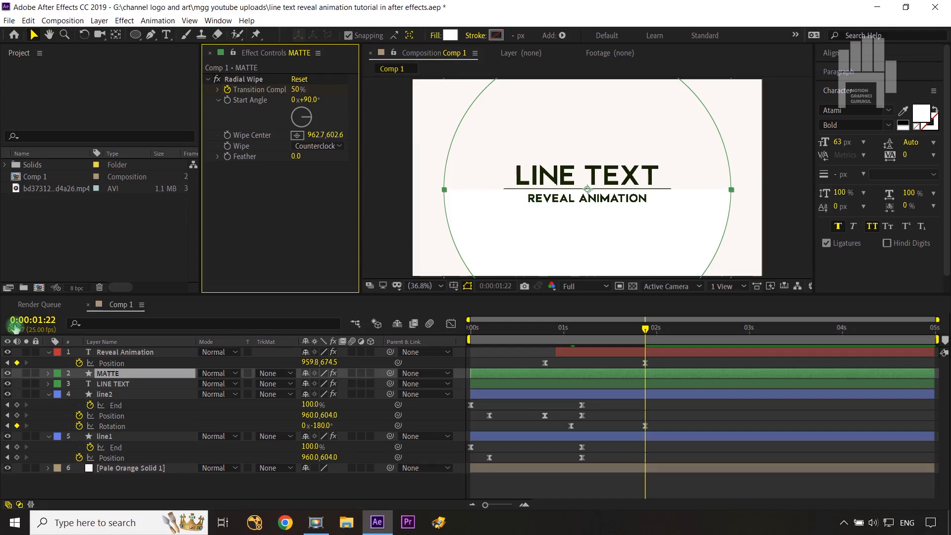
# Step: Set the LINE TEXT layer's track matte to Alpha Inverted using MATTE and scrub back slightly to check the wipe
pyautogui.click(119, 384)
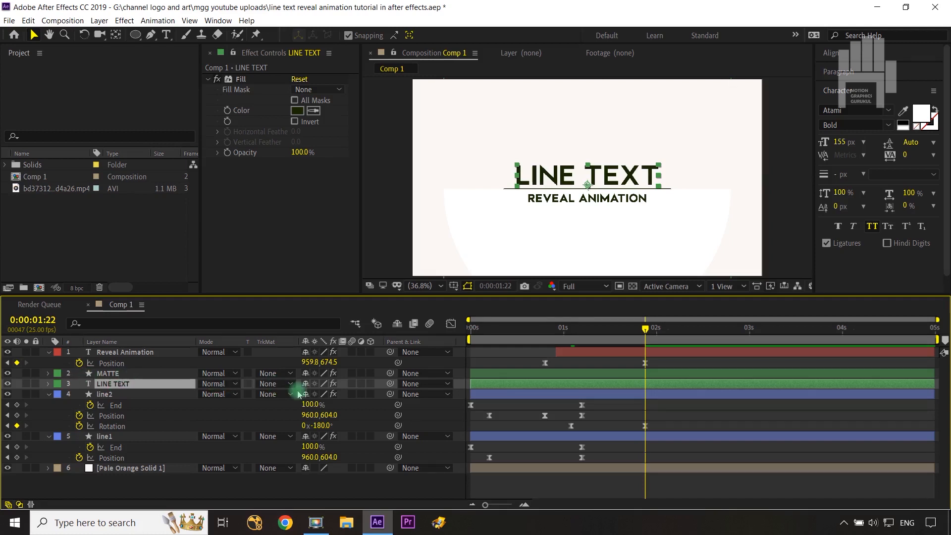
pyautogui.click(284, 385)
pyautogui.click(293, 424)
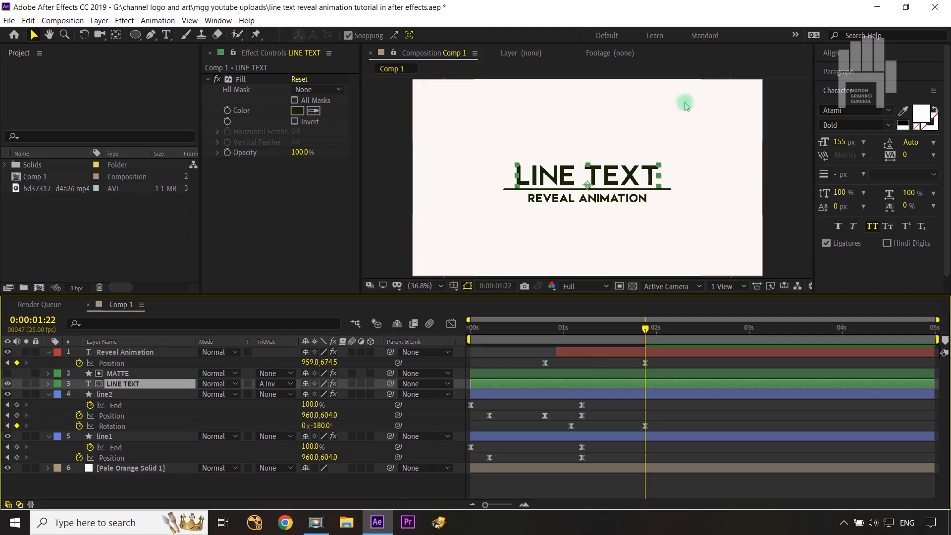
pyautogui.moveTo(643, 329)
pyautogui.mouseDown()
pyautogui.moveTo(573, 335)
pyautogui.moveTo(639, 332)
pyautogui.mouseUp()
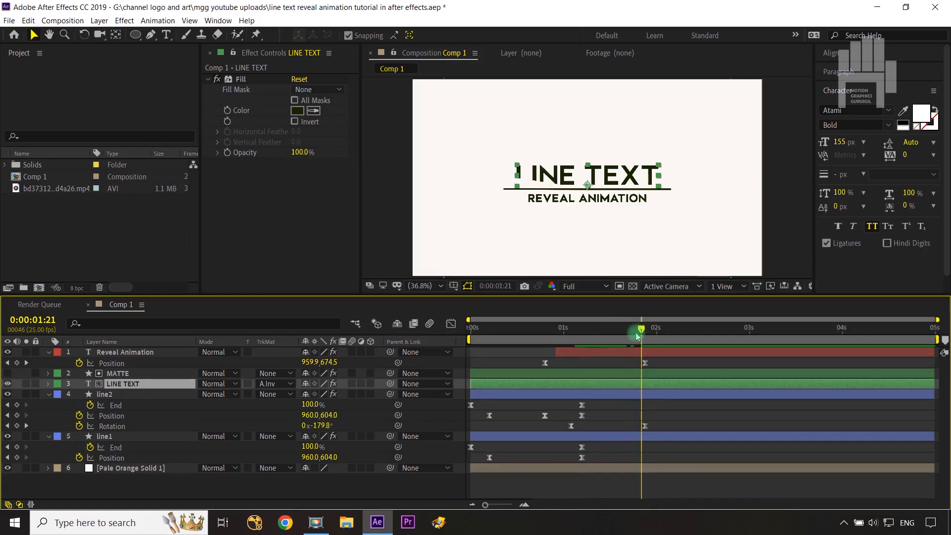
# Step: Show the MATTE layer's keyframes and easy-ease its two Transition Completion keyframes
pyautogui.click(148, 375)
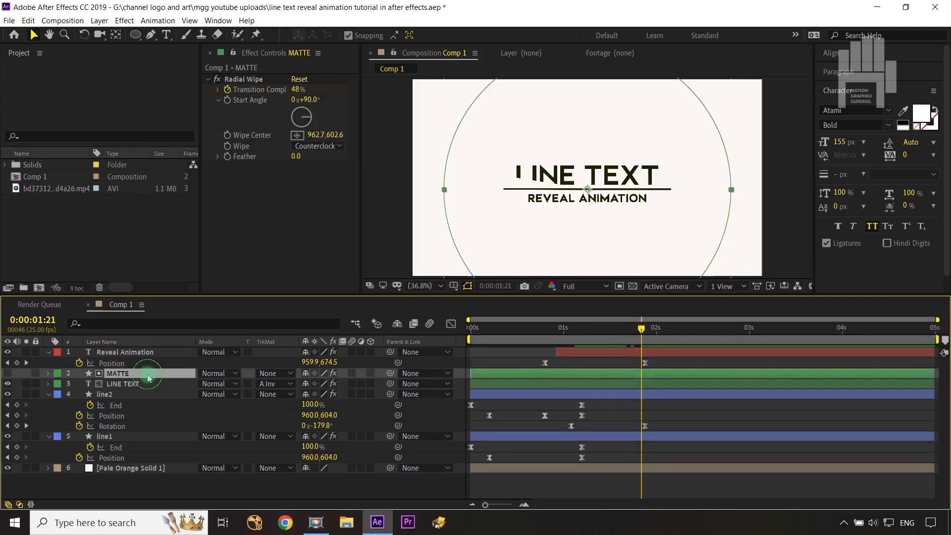
pyautogui.press('u')
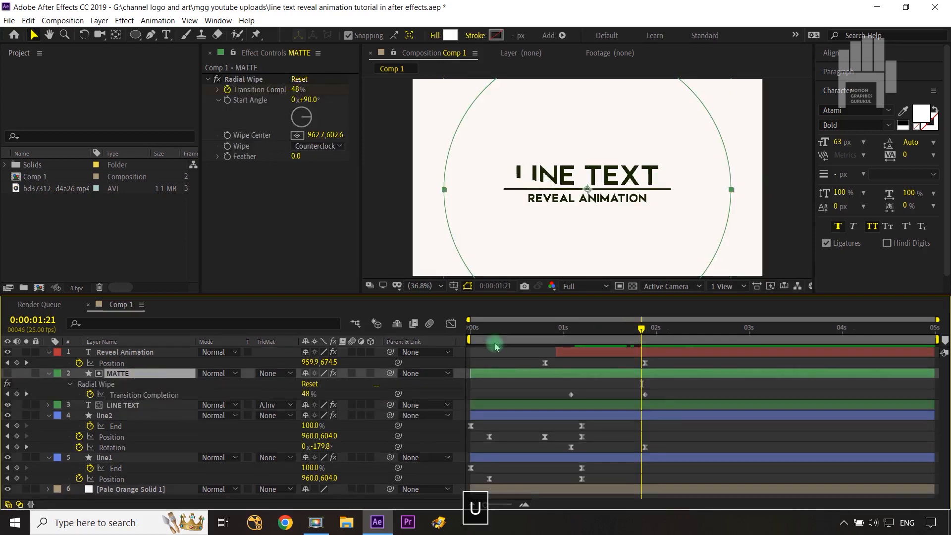
pyautogui.moveTo(663, 388); pyautogui.dragTo(561, 403)
pyautogui.press('F9')
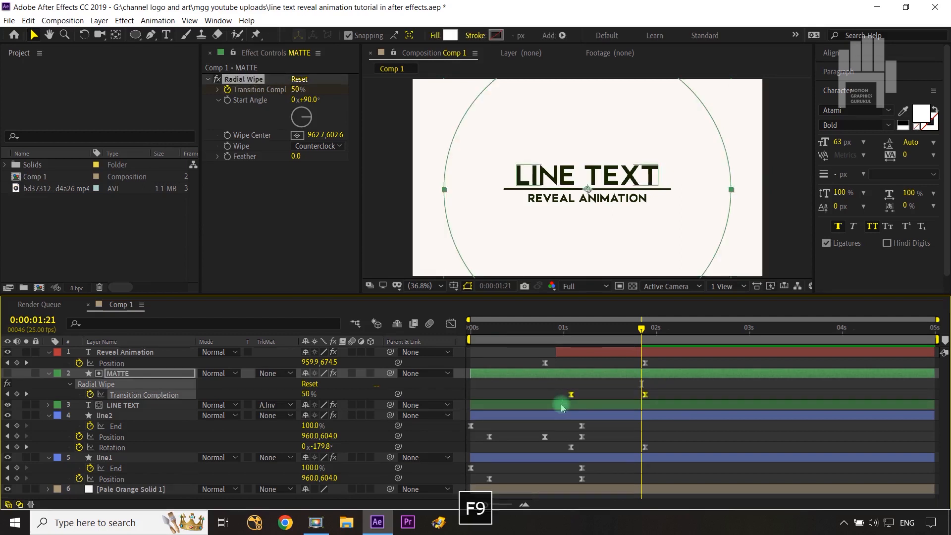
# Step: Stretch the ease into the MATTE layer's last Transition Completion keyframe in the speed graph and scrub back to 0:00:01:18
pyautogui.click(451, 324)
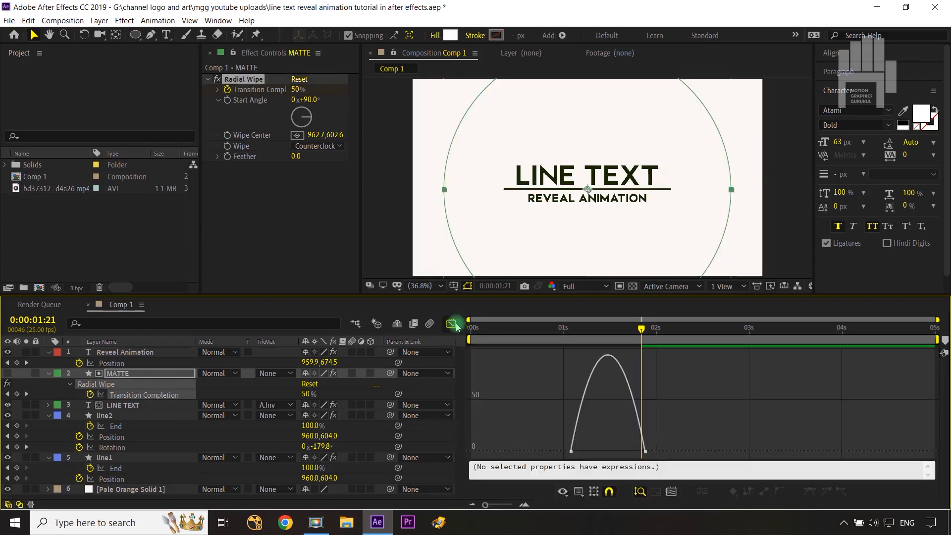
pyautogui.moveTo(671, 427); pyautogui.dragTo(612, 451)
pyautogui.click(451, 324)
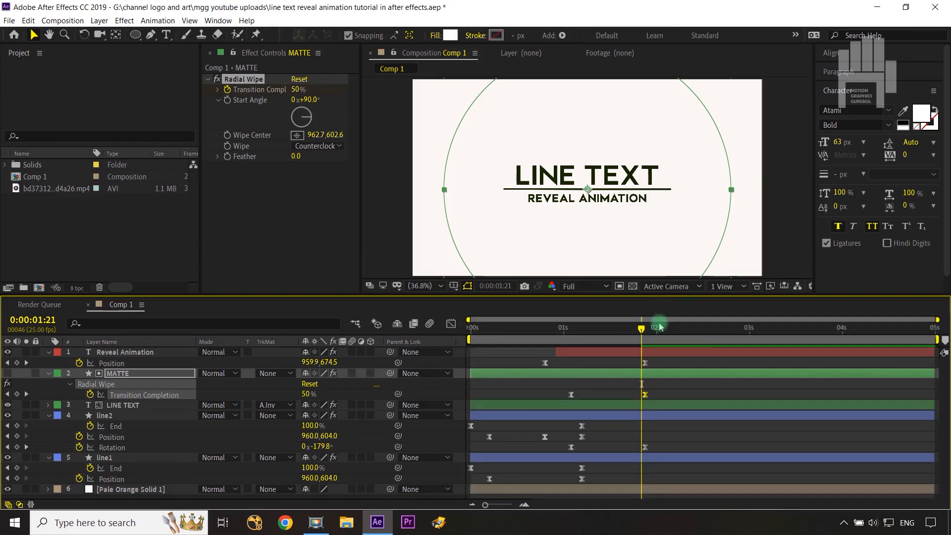
pyautogui.moveTo(639, 332); pyautogui.dragTo(631, 352)
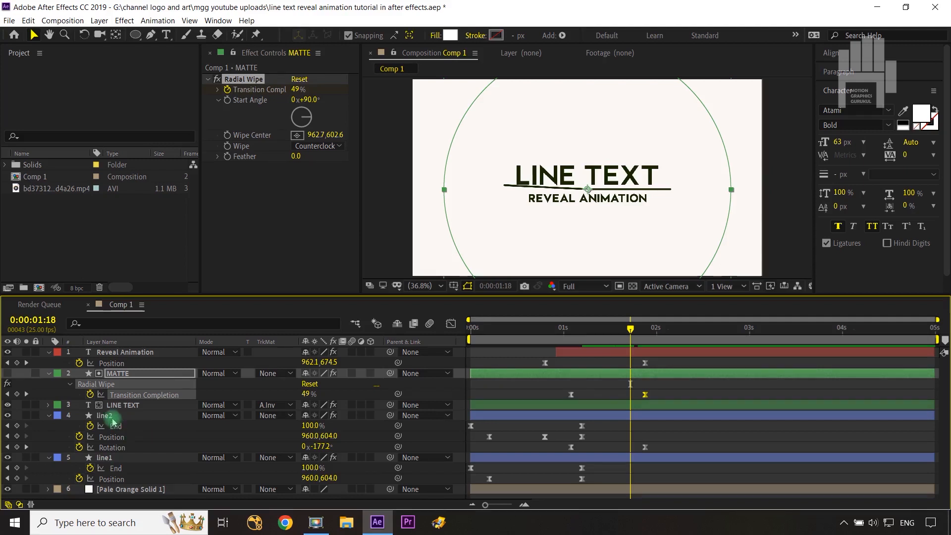
# Step: Apply the Echo time effect to the line2 layer and set its Number Of Echoes to 6
pyautogui.click(120, 419)
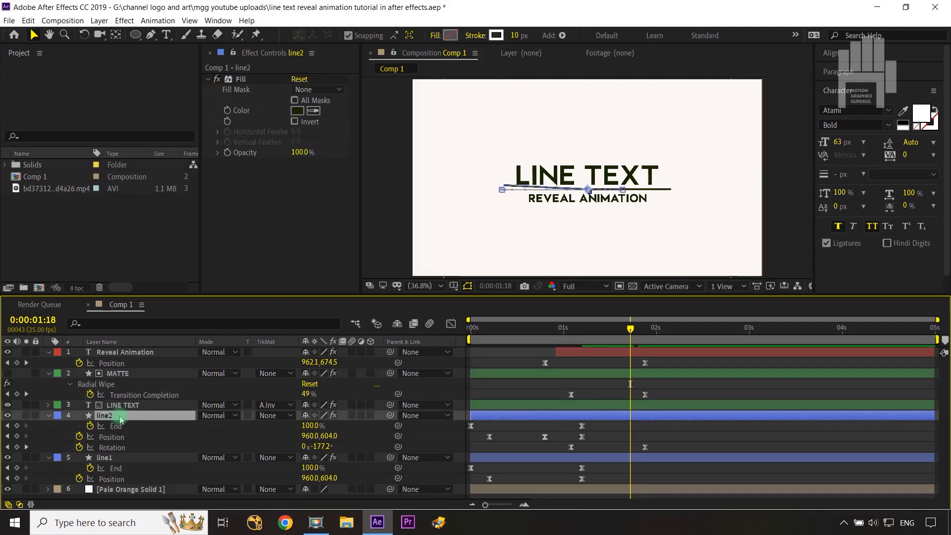
pyautogui.click(124, 20)
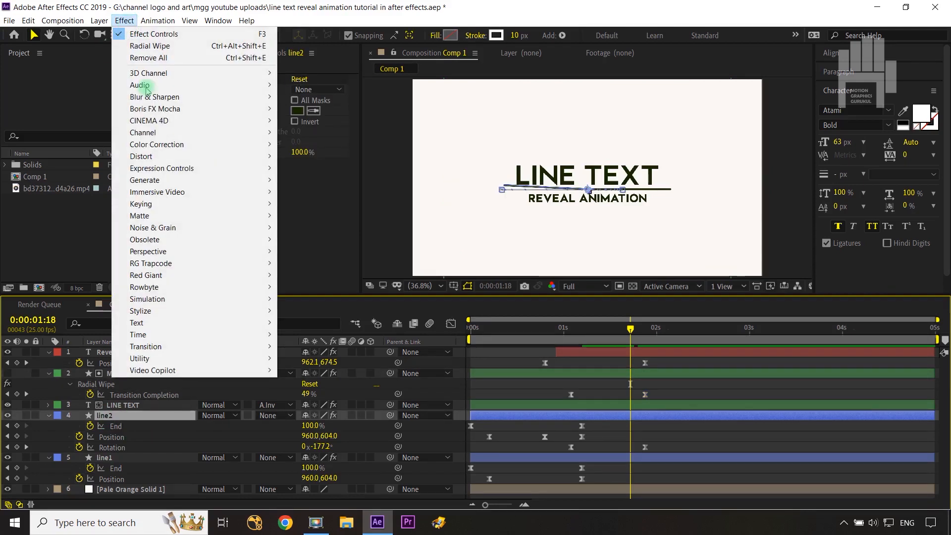
pyautogui.click(153, 335)
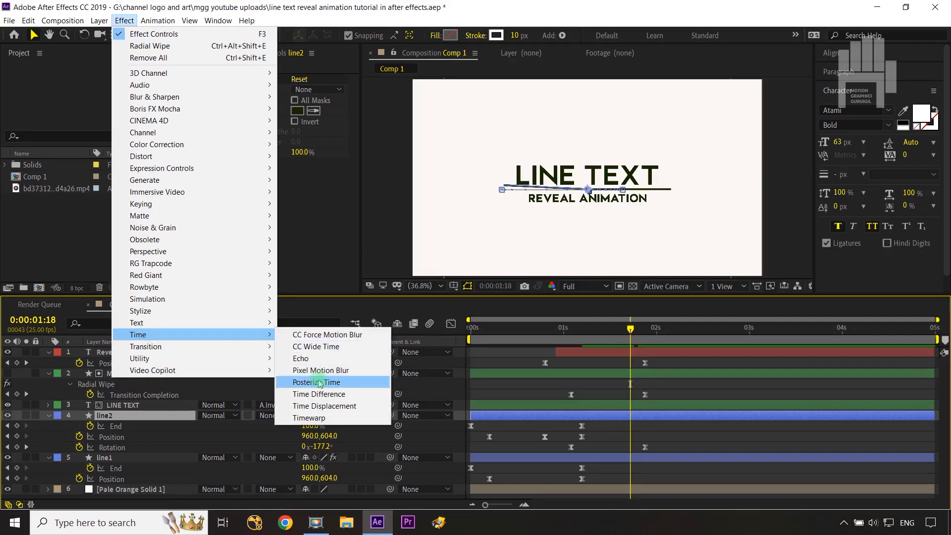
pyautogui.click(306, 363)
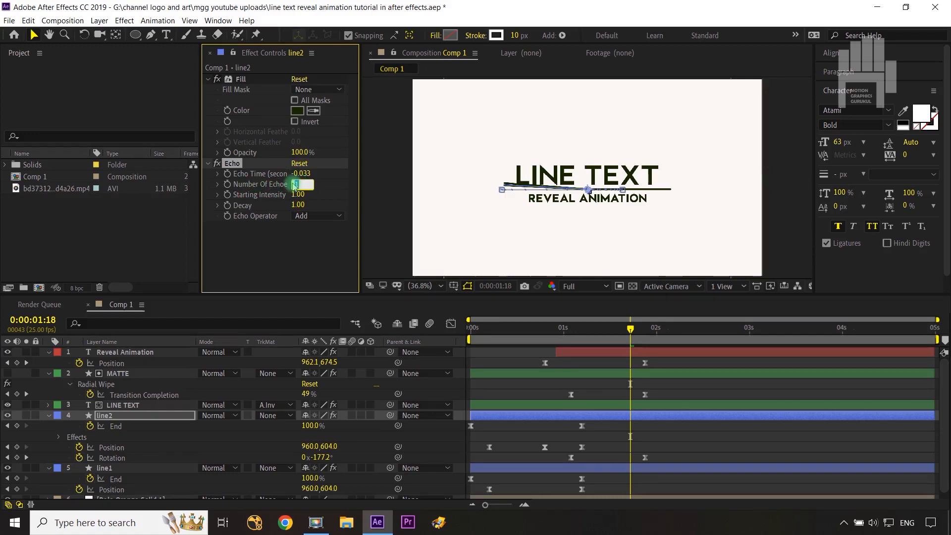
pyautogui.write('6')
pyautogui.click(280, 230)
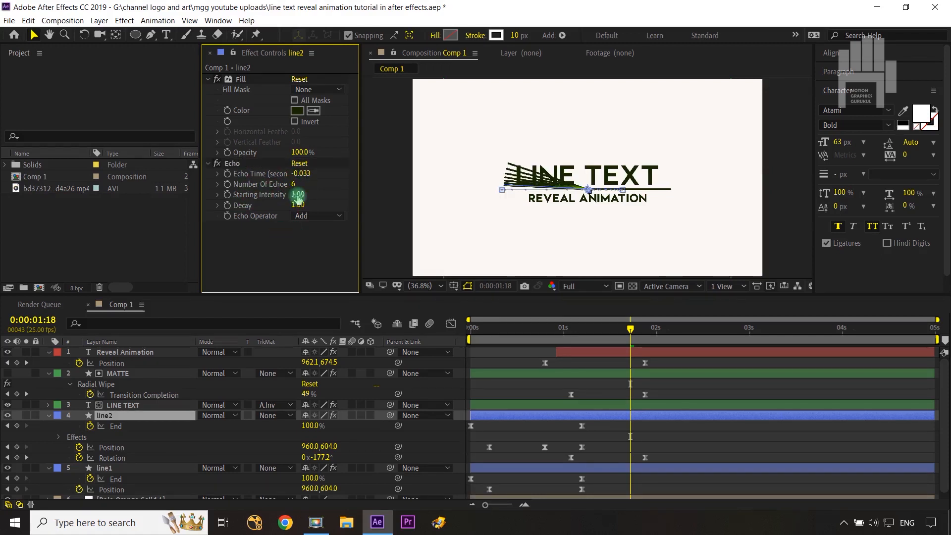
# Step: Lower line2's Echo Starting Intensity to 0.49 and Decay to 0.89, and scrub back to check the trail
pyautogui.moveTo(298, 196); pyautogui.dragTo(279, 197)
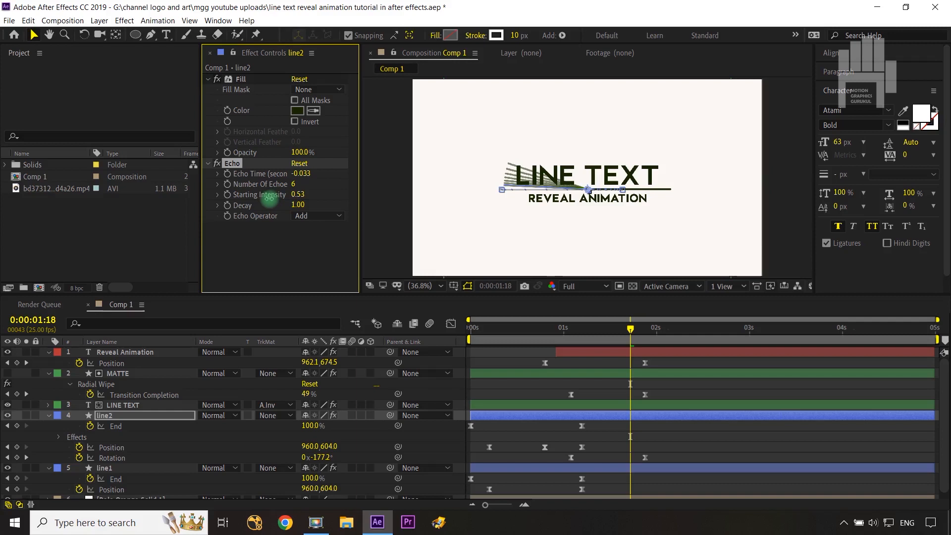
pyautogui.click(277, 239)
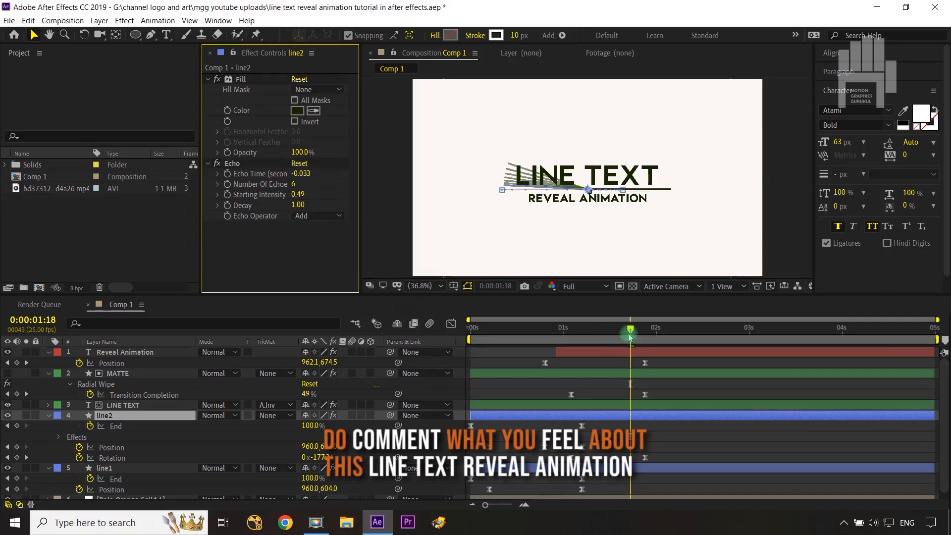
pyautogui.moveTo(298, 205); pyautogui.dragTo(286, 207)
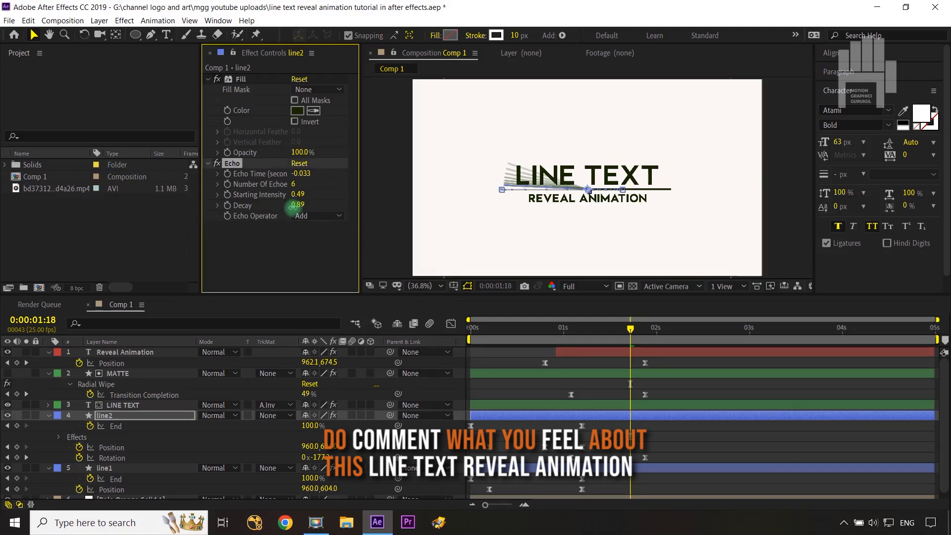
pyautogui.click(296, 250)
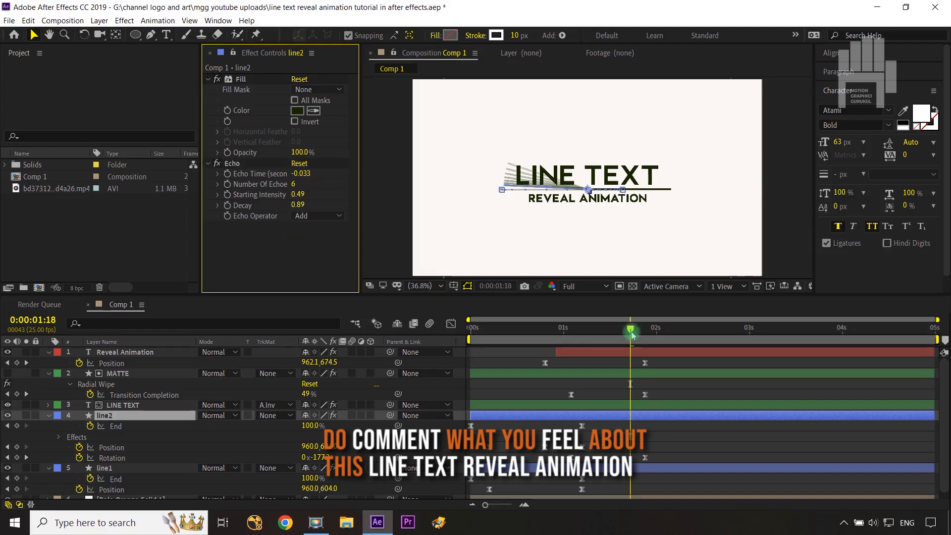
pyautogui.moveTo(631, 333)
pyautogui.mouseDown()
pyautogui.moveTo(586, 333)
pyautogui.moveTo(615, 332)
pyautogui.mouseUp()
# Step: Add a Position keyframe to the LINE TEXT layer at 0:00:01:02
pyautogui.click(128, 385)
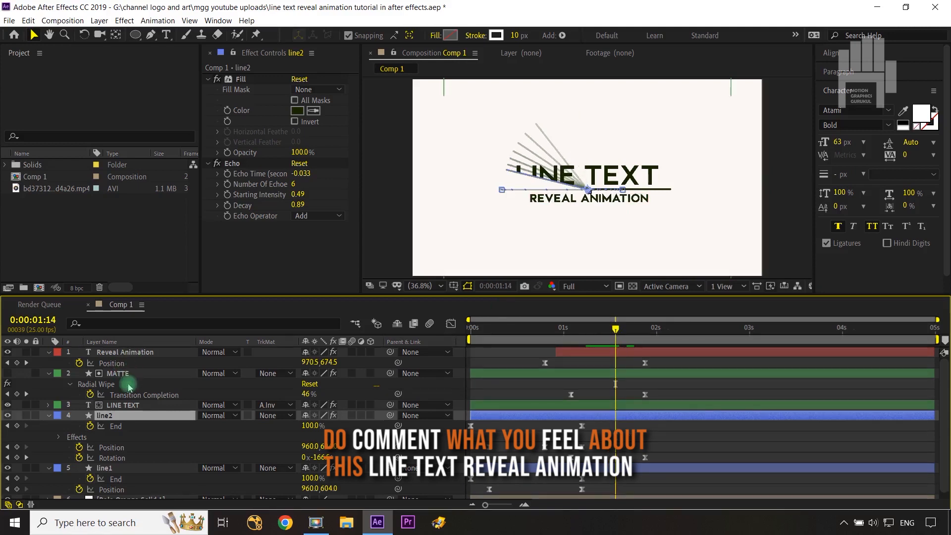
pyautogui.click(132, 405)
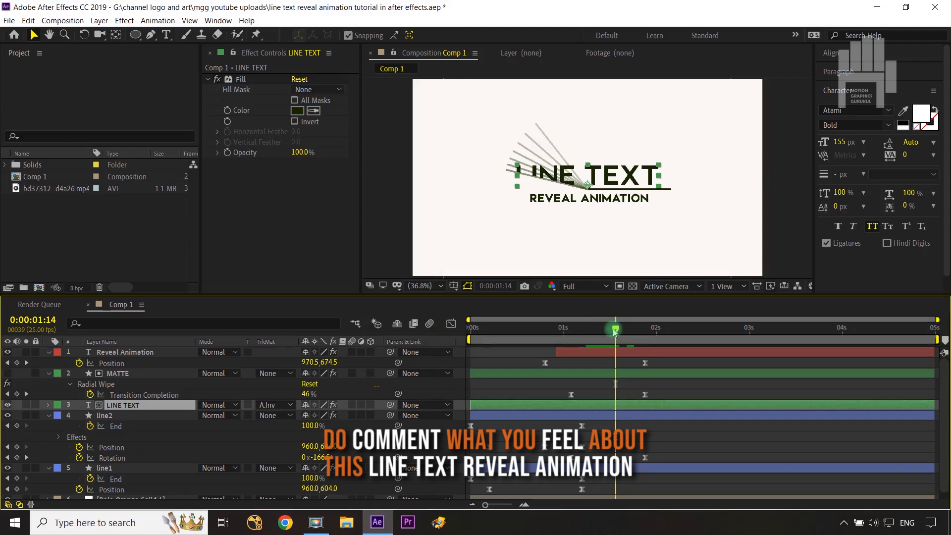
pyautogui.moveTo(615, 332); pyautogui.dragTo(571, 337)
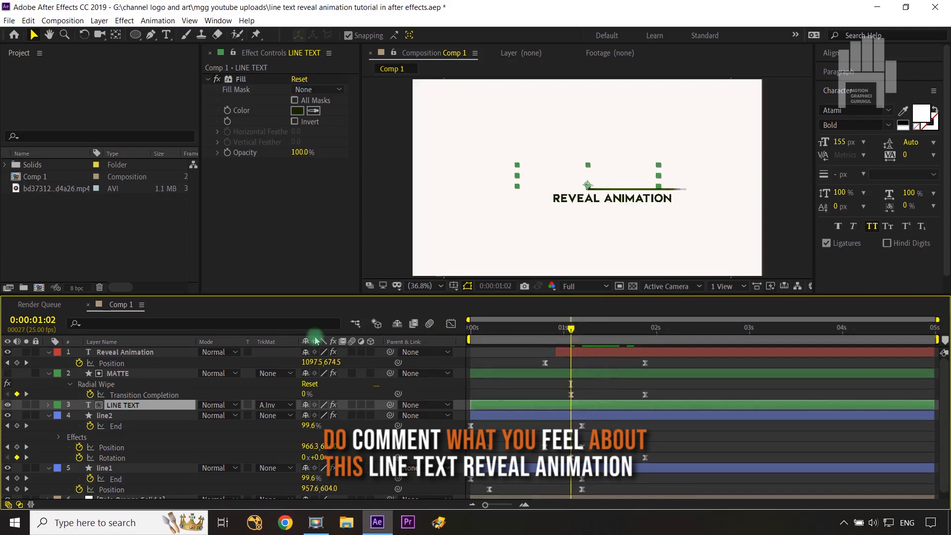
pyautogui.click(161, 352)
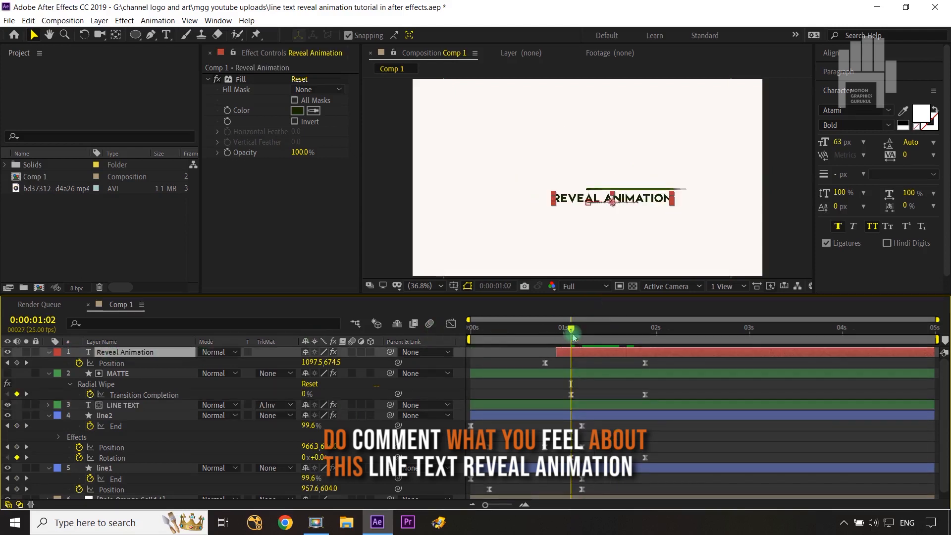
pyautogui.moveTo(570, 330)
pyautogui.mouseDown()
pyautogui.moveTo(555, 333)
pyautogui.moveTo(570, 331)
pyautogui.mouseUp()
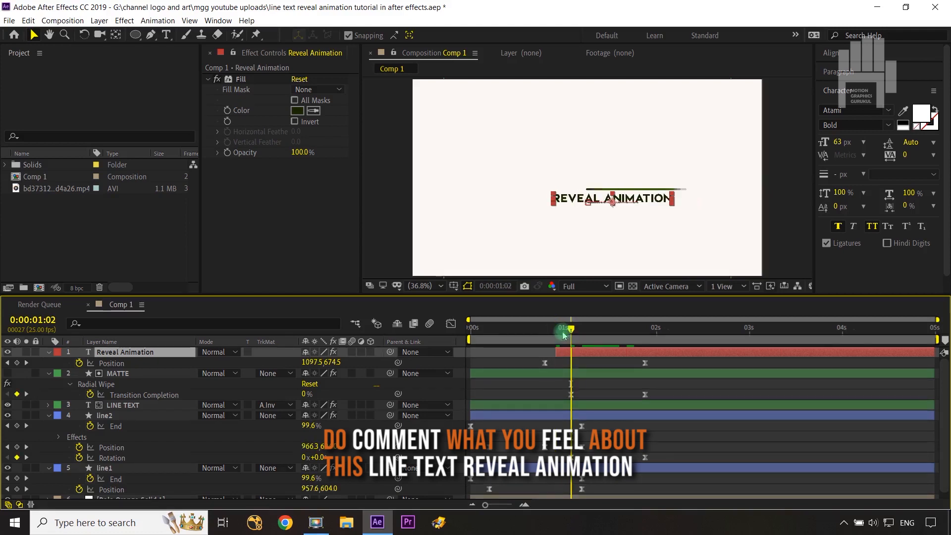
pyautogui.click(121, 406)
pyautogui.press('p')
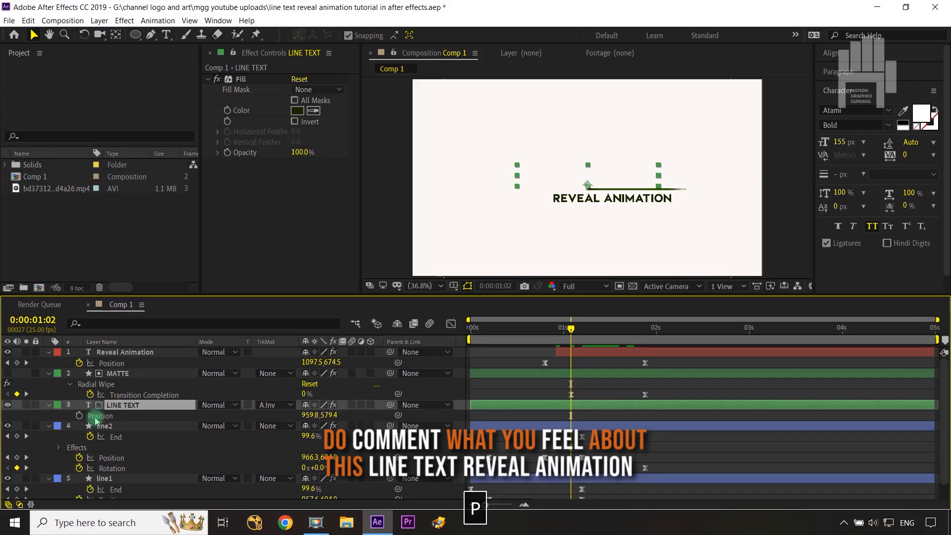
pyautogui.click(80, 416)
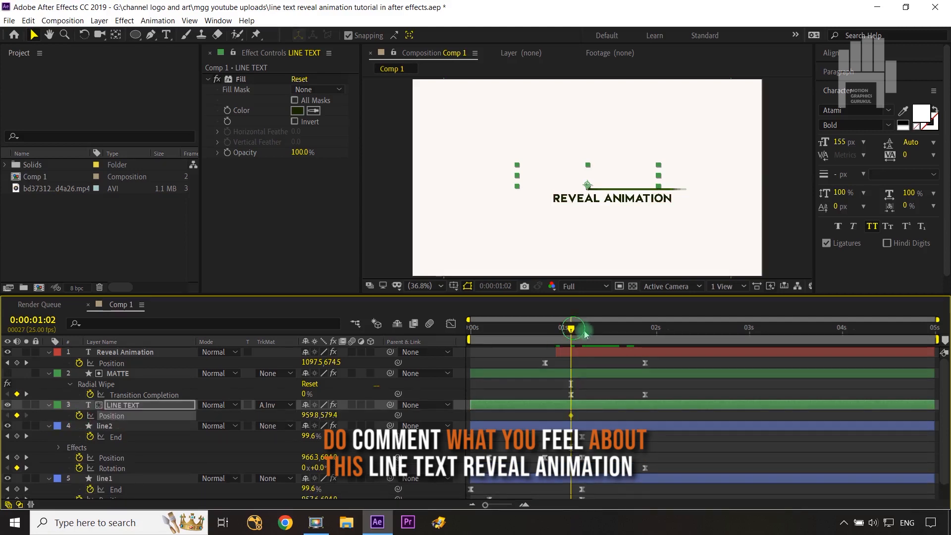
# Step: Add a second Position keyframe with the same value to the LINE TEXT layer at 0:00:02:02
pyautogui.moveTo(571, 328); pyautogui.dragTo(644, 340)
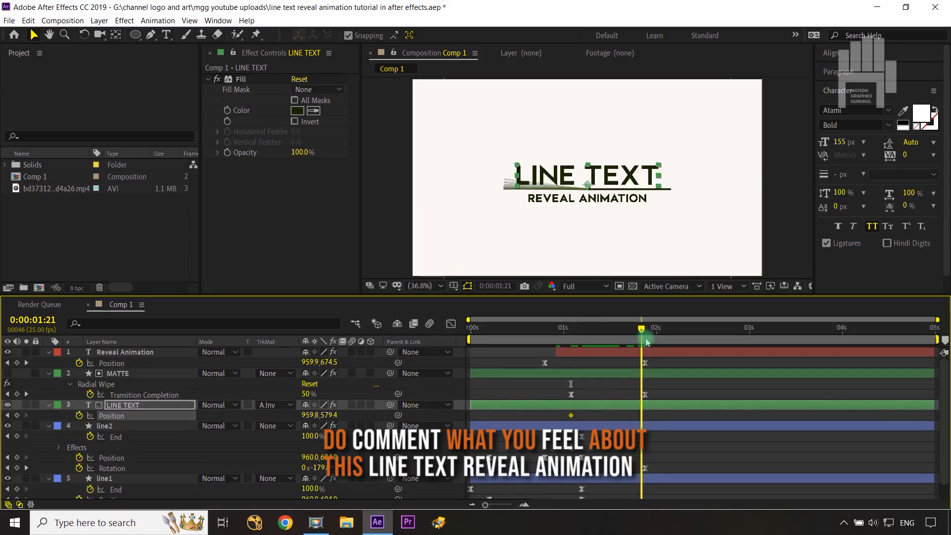
pyautogui.hotkey('ctrl', 'Right')
pyautogui.hotkey('ctrl', 'Right')
pyautogui.hotkey('ctrl', 'Right')
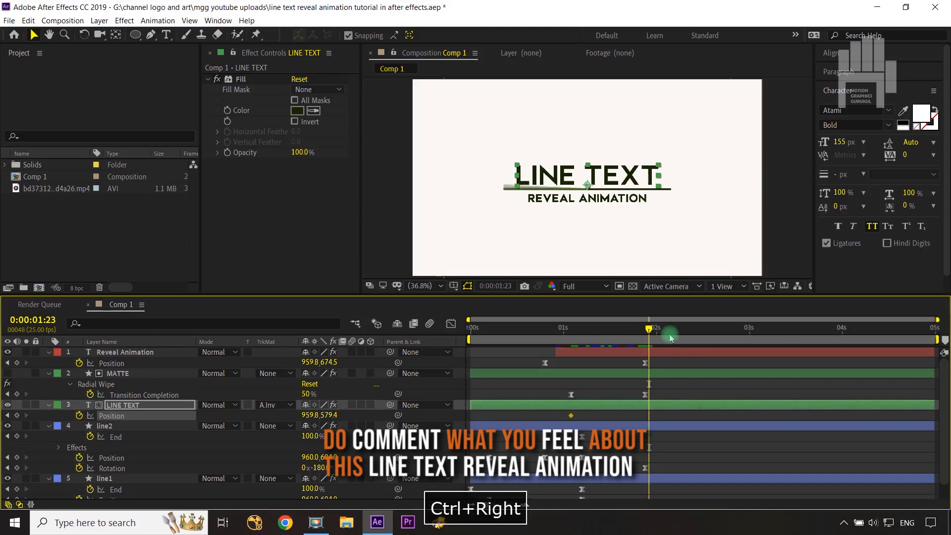
pyautogui.hotkey('ctrl', 'Right')
pyautogui.hotkey('ctrl', 'Right')
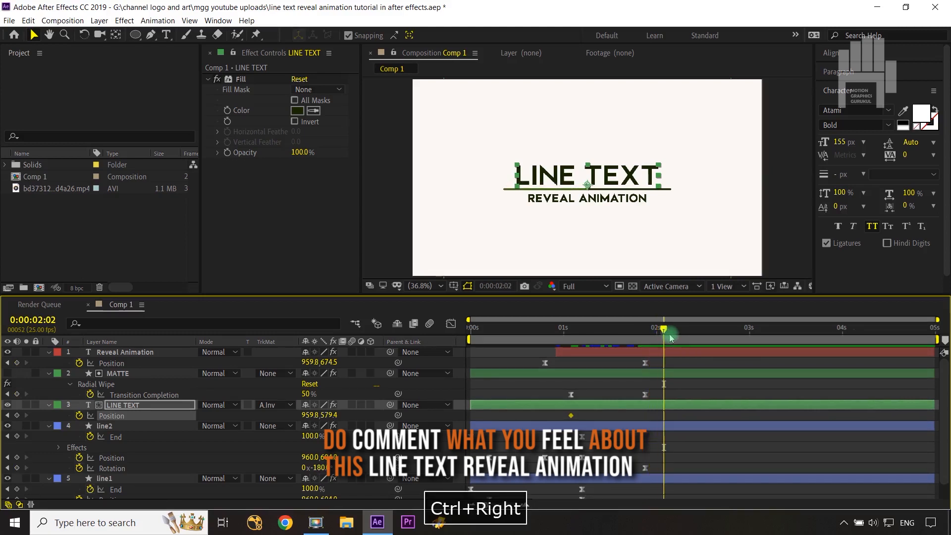
pyautogui.click(17, 416)
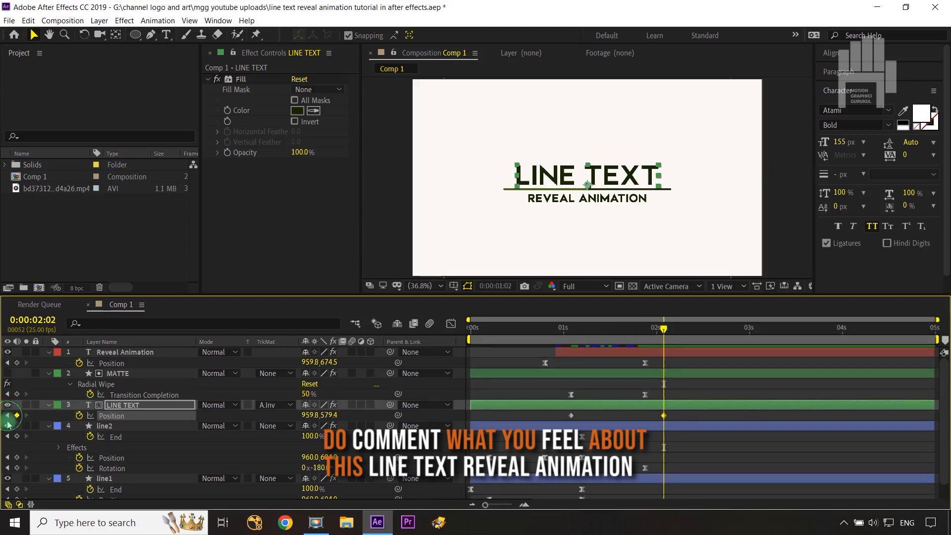
# Step: At LINE TEXT's first Position keyframe, set the X position to 694.8 and easy-ease both Position keyframes
pyautogui.press('j')
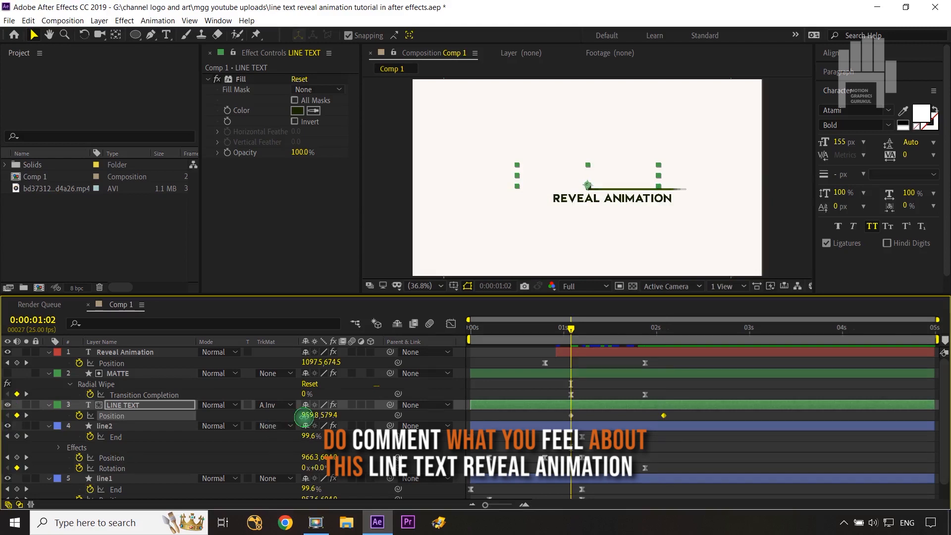
pyautogui.moveTo(303, 417); pyautogui.dragTo(141, 417)
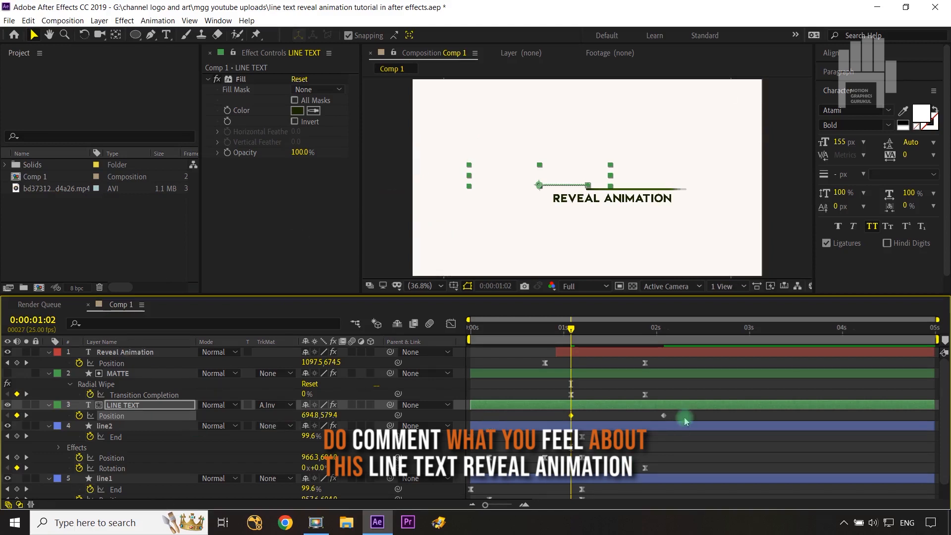
pyautogui.moveTo(684, 416); pyautogui.dragTo(548, 421)
pyautogui.press('F9')
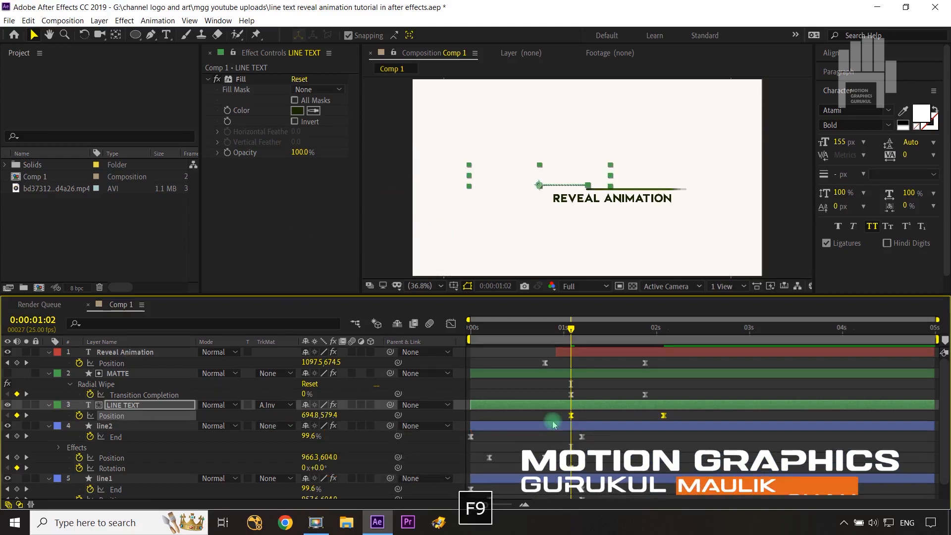
# Step: Reshape LINE TEXT's Position speed graph with a long ease into the last keyframe, making the movement fast at first and slow at the end
pyautogui.click(450, 325)
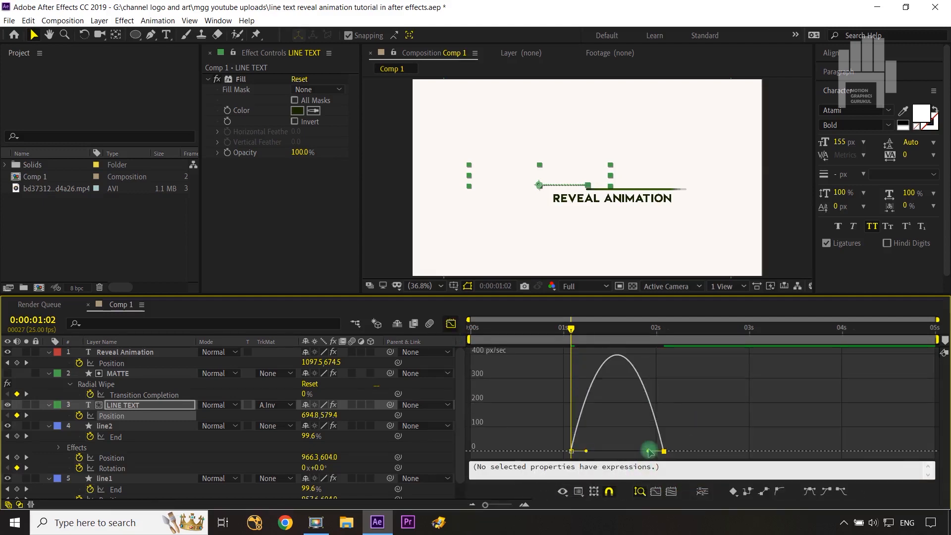
pyautogui.moveTo(649, 452); pyautogui.dragTo(618, 453)
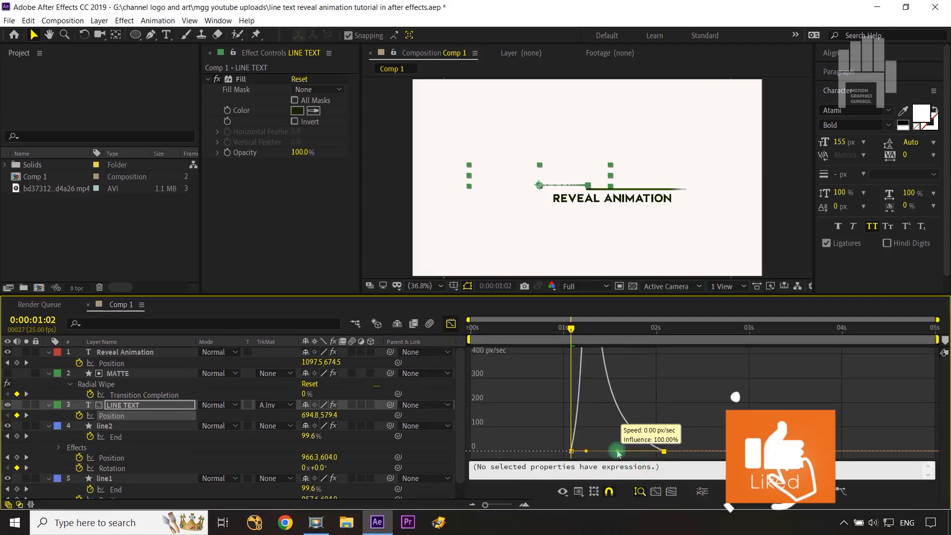
pyautogui.click(450, 325)
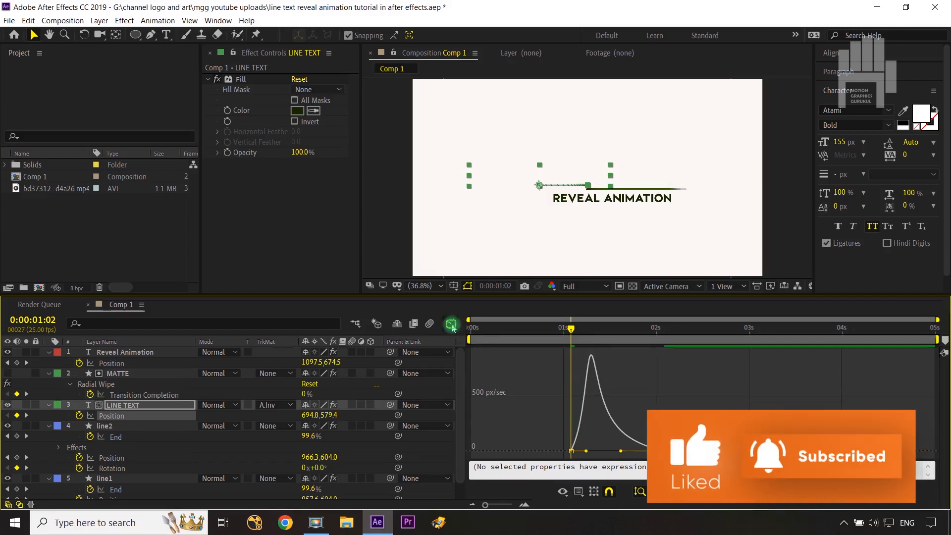
pyautogui.click(435, 392)
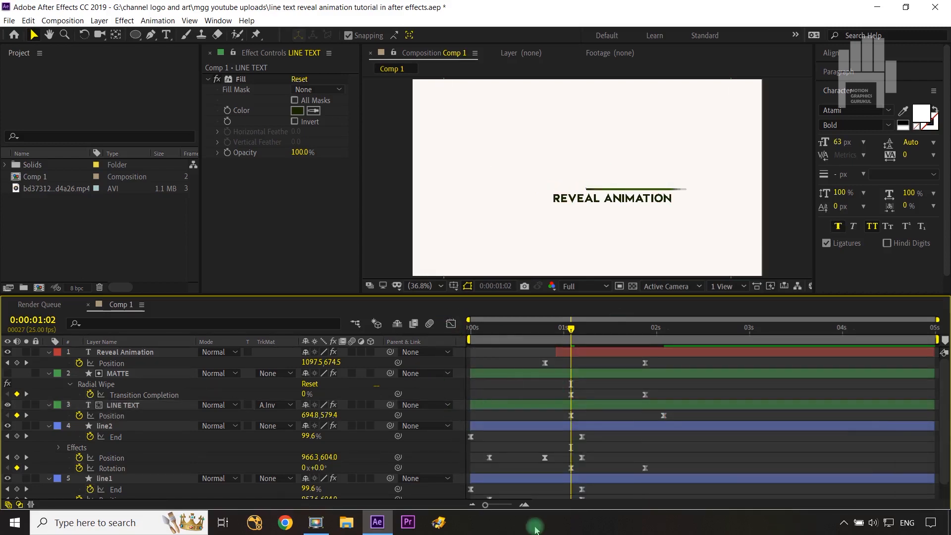
# Step: Set the work area's end at 0:00:02:11 and preview the animation from the start of the composition
pyautogui.click(693, 340)
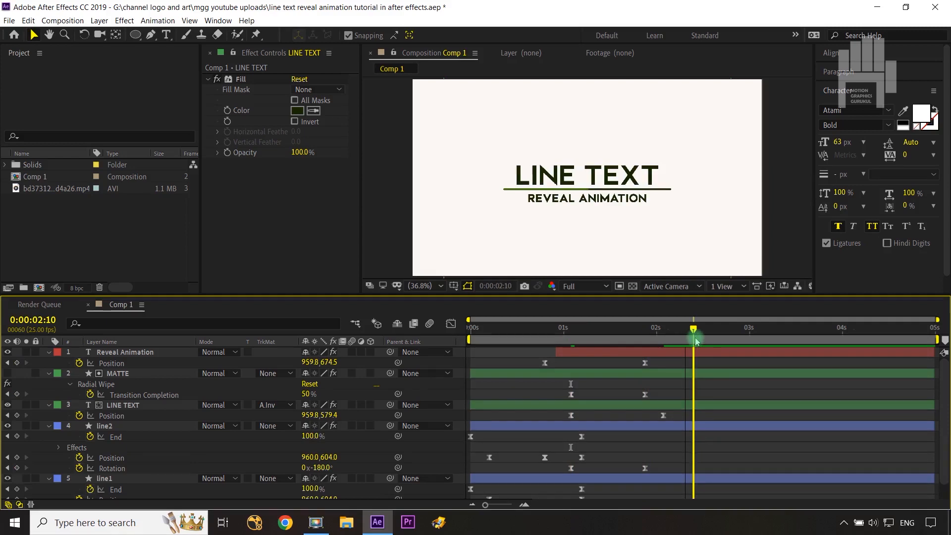
pyautogui.press('n')
pyautogui.click(420, 390)
pyautogui.press('space')
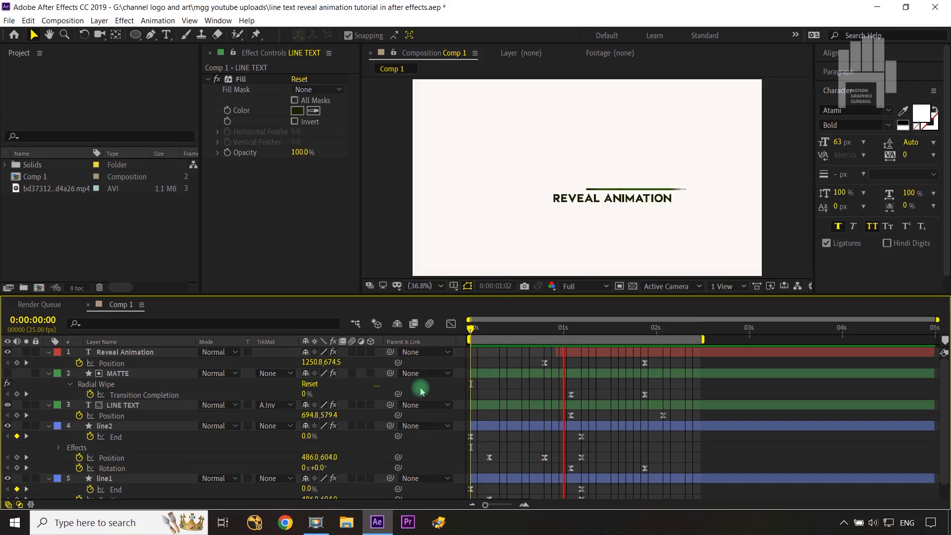
pyautogui.press('n')
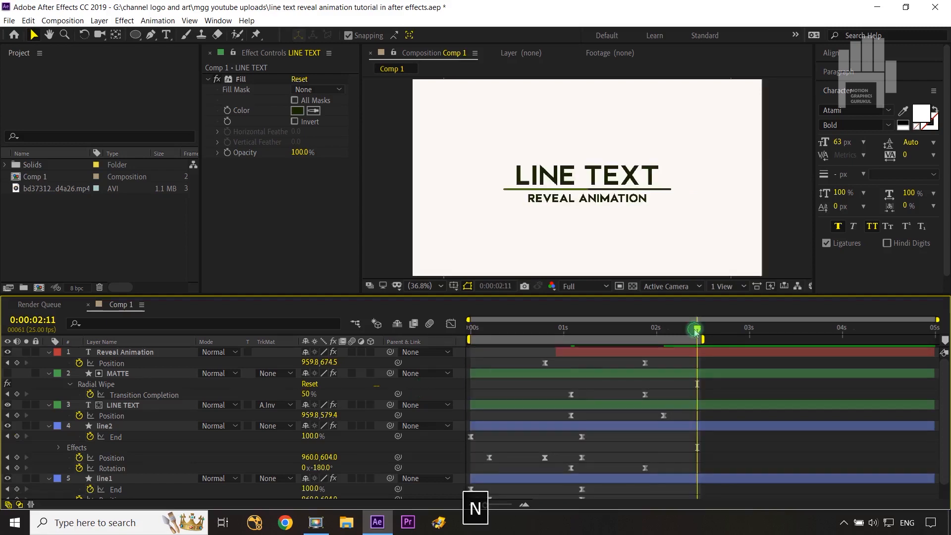
pyautogui.moveTo(696, 329); pyautogui.dragTo(382, 357)
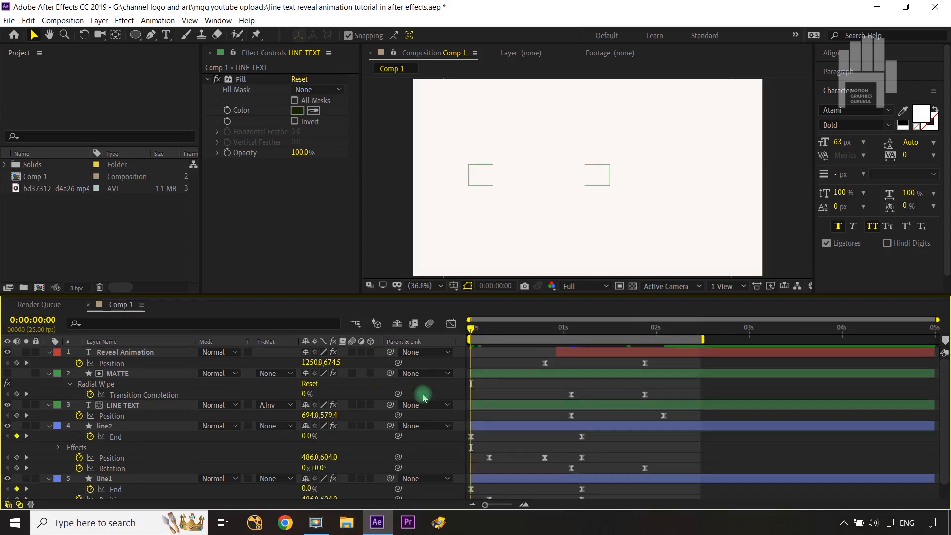